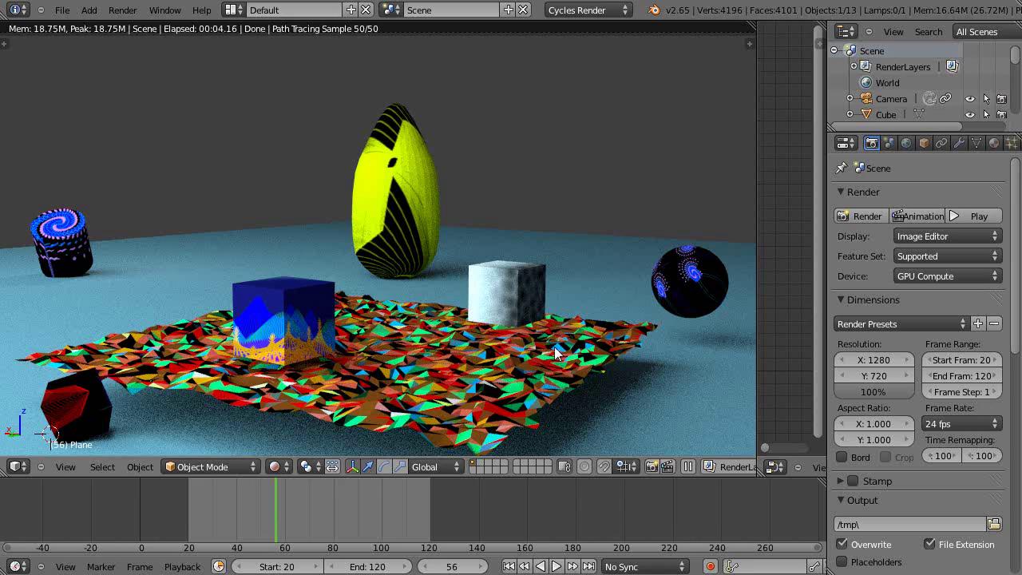
Step: Drag the viewport/timeline border downward so the 3D view gets more height
drag(478, 477, 472, 497)
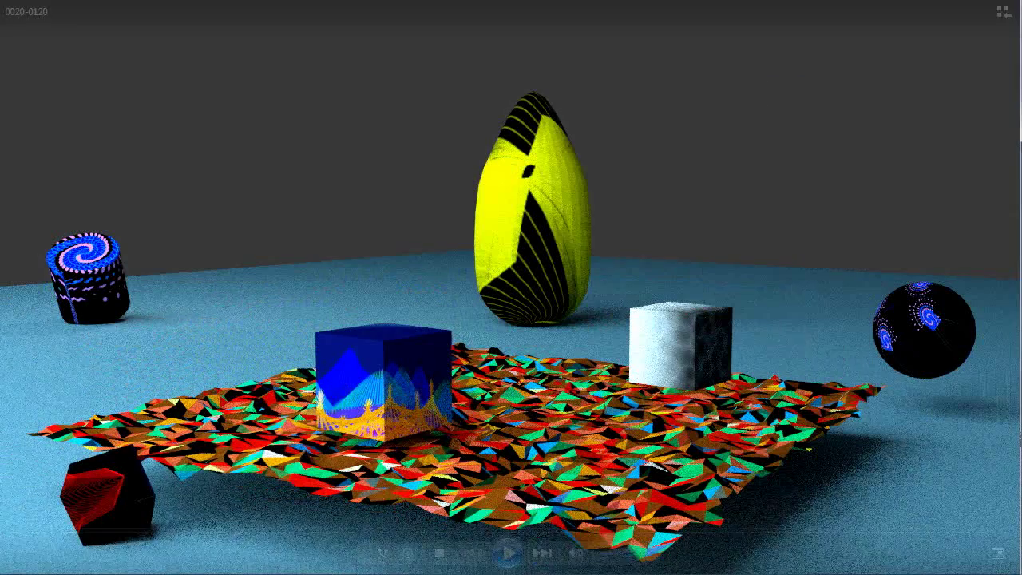
Step: Play the rendered 0020–0120 animation in Windows Media Player, then pause it
click(507, 553)
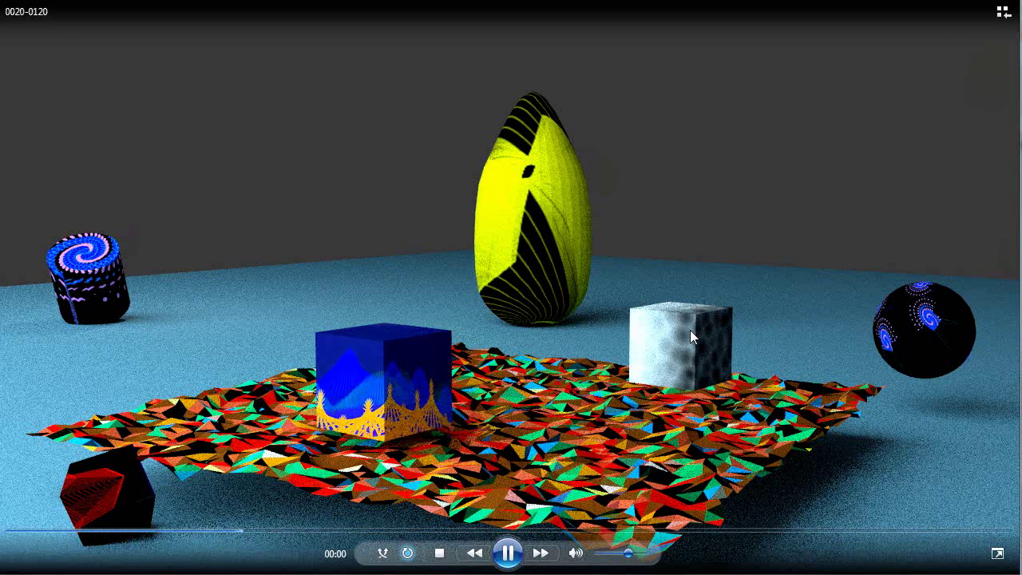
click(508, 562)
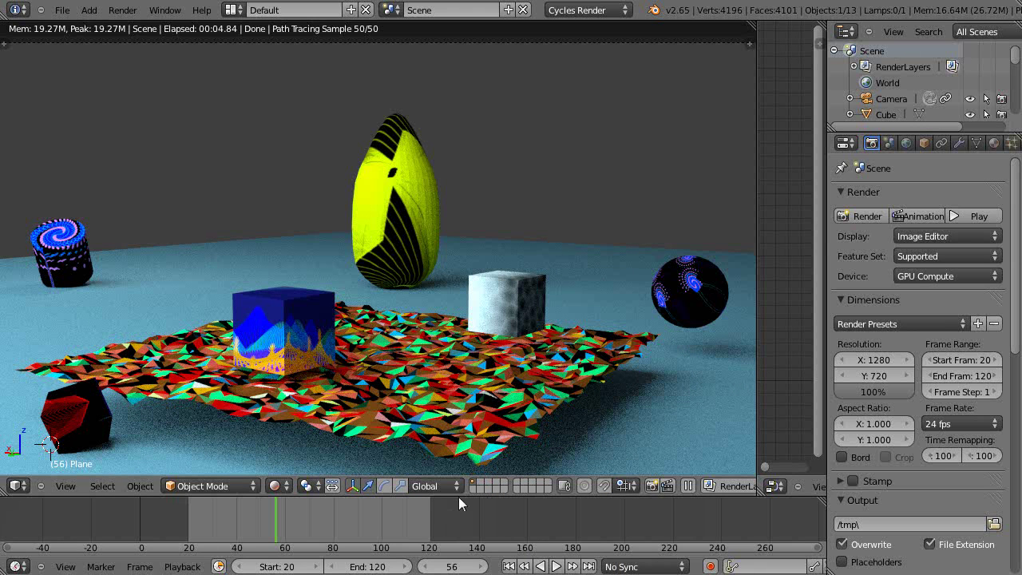
Step: Enlarge the Outliner to list every scene object and keep Rendered viewport shading
click(844, 143)
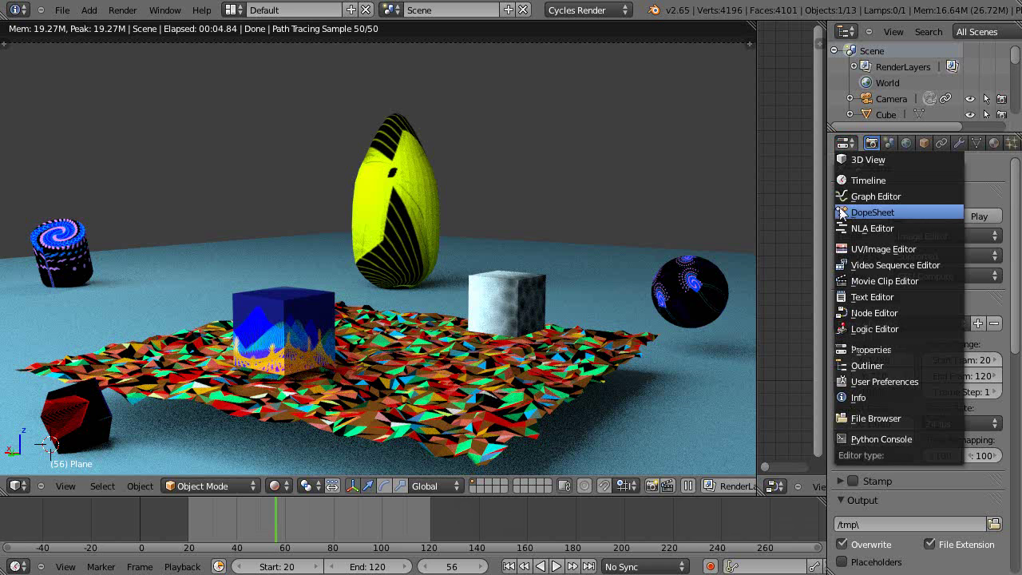
click(847, 351)
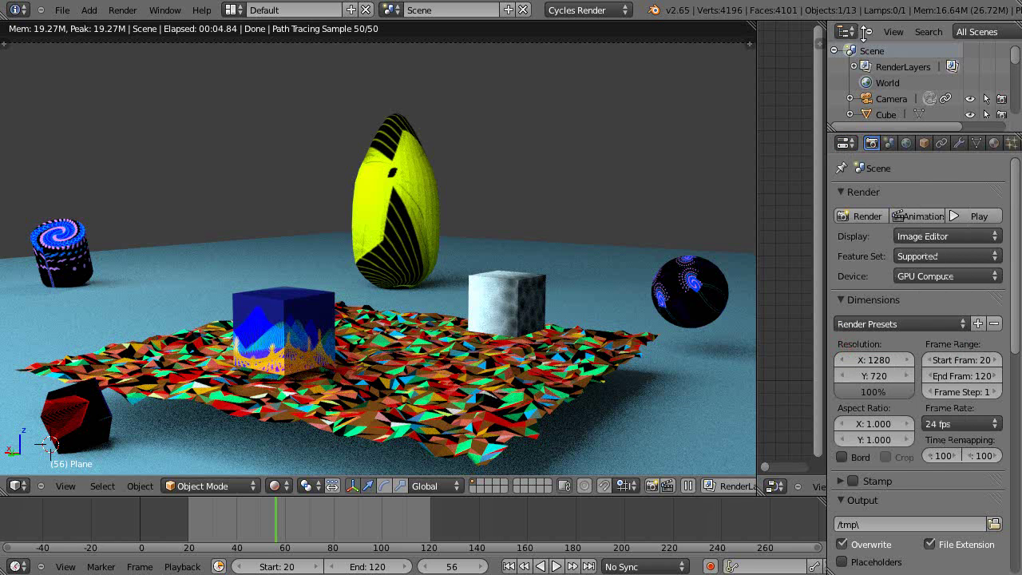
drag(918, 134, 937, 311)
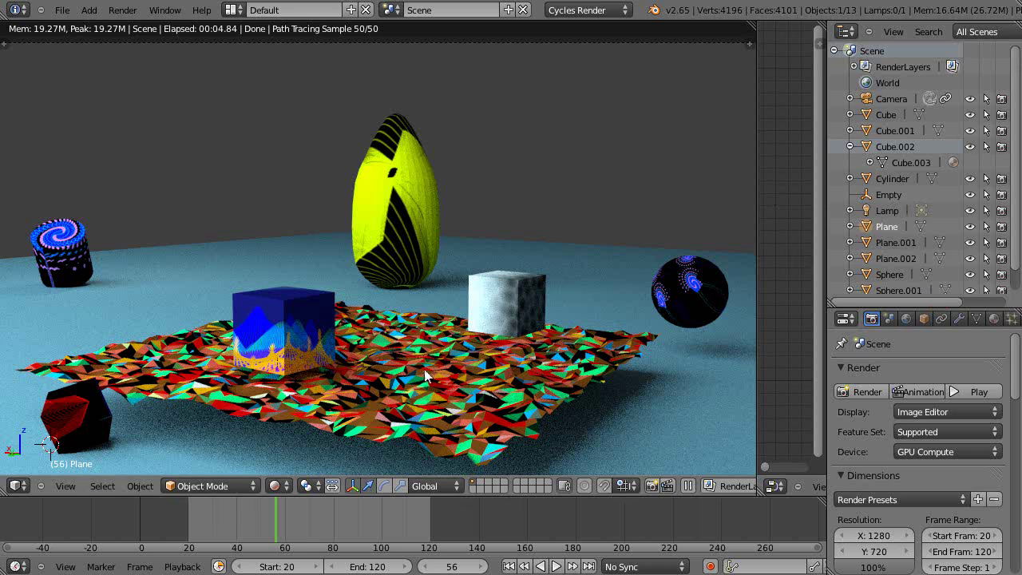
click(278, 486)
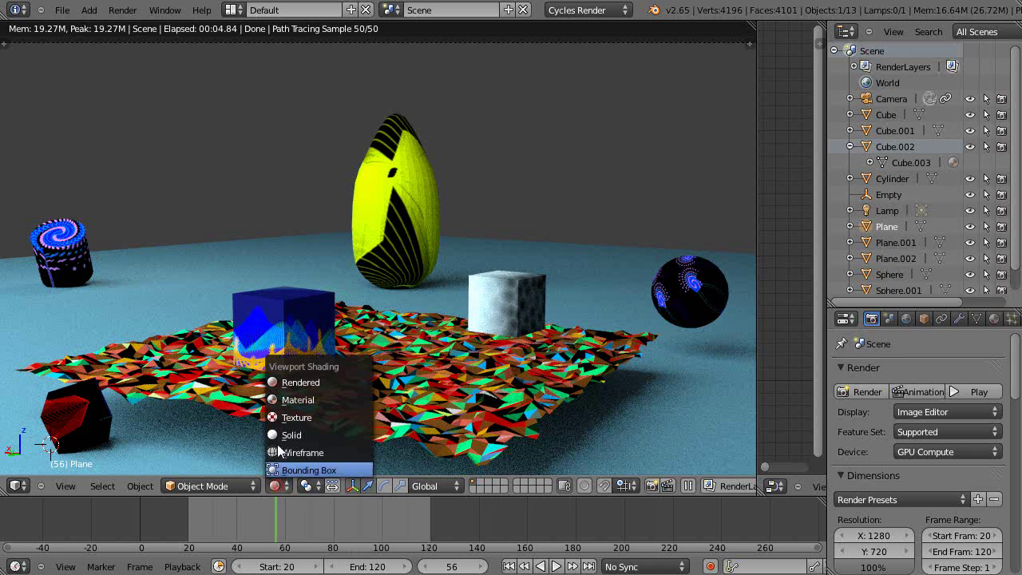
click(292, 384)
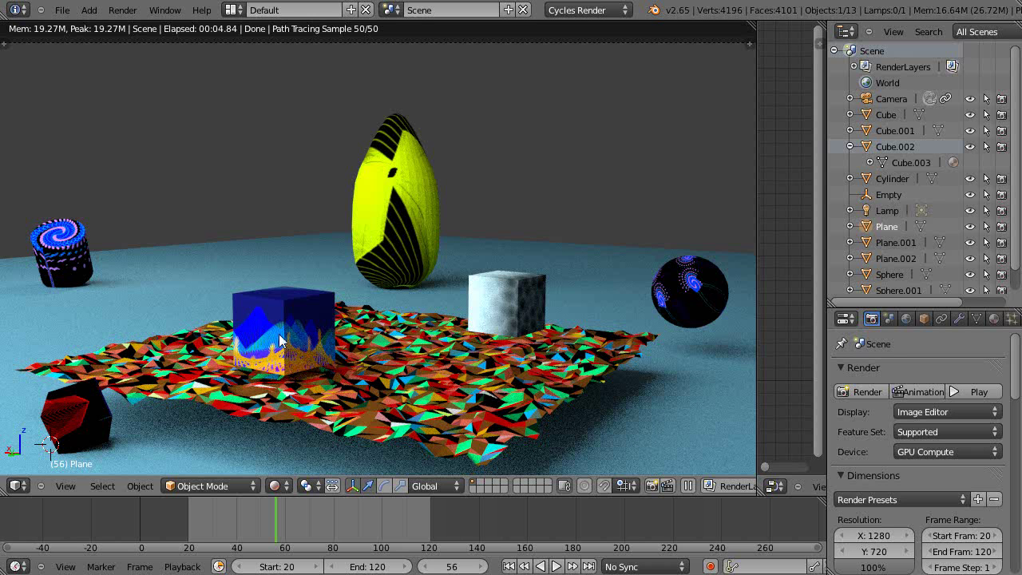
click(274, 486)
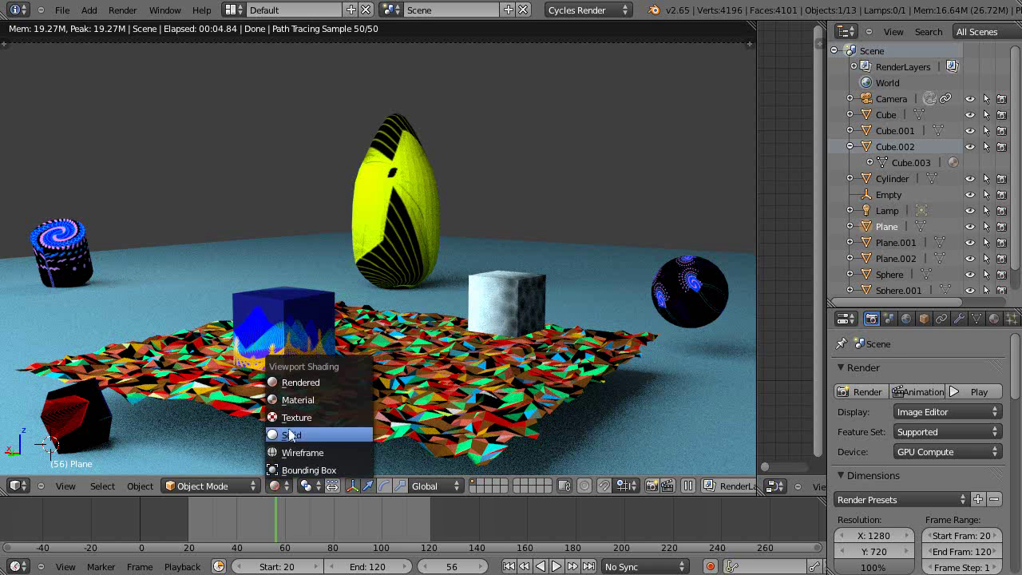
click(290, 399)
right_click(296, 342)
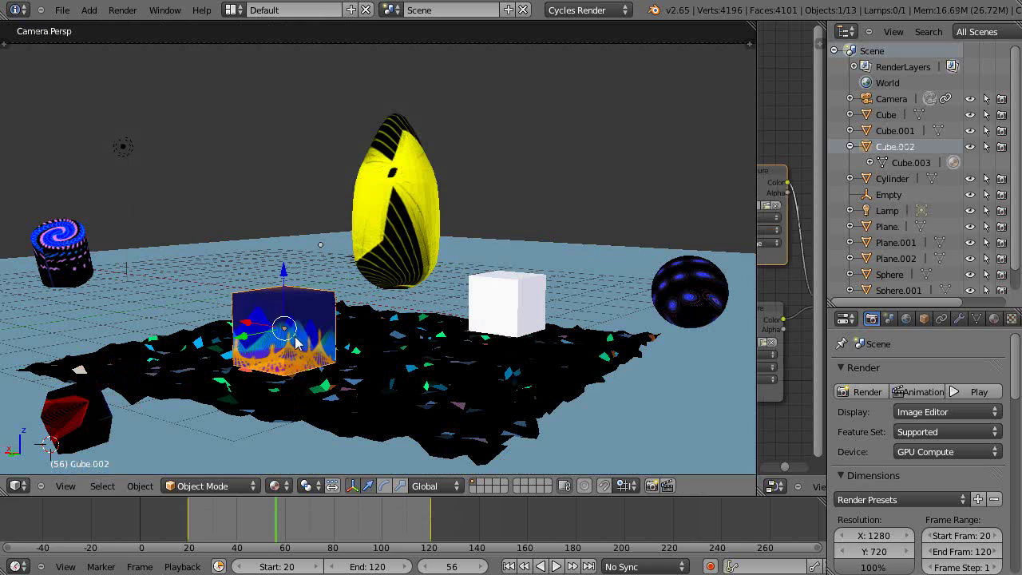
right_click(494, 318)
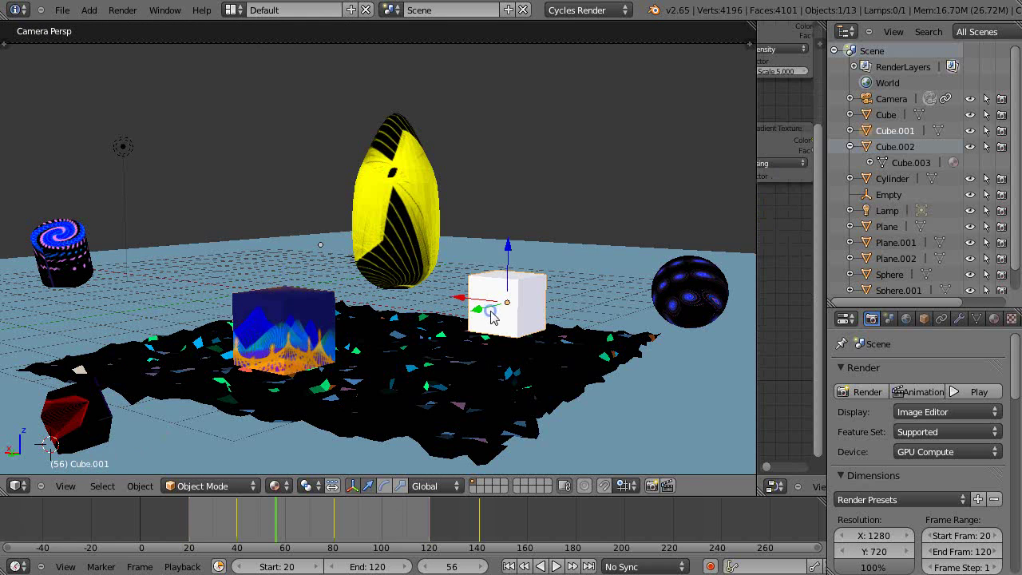
click(275, 485)
click(291, 385)
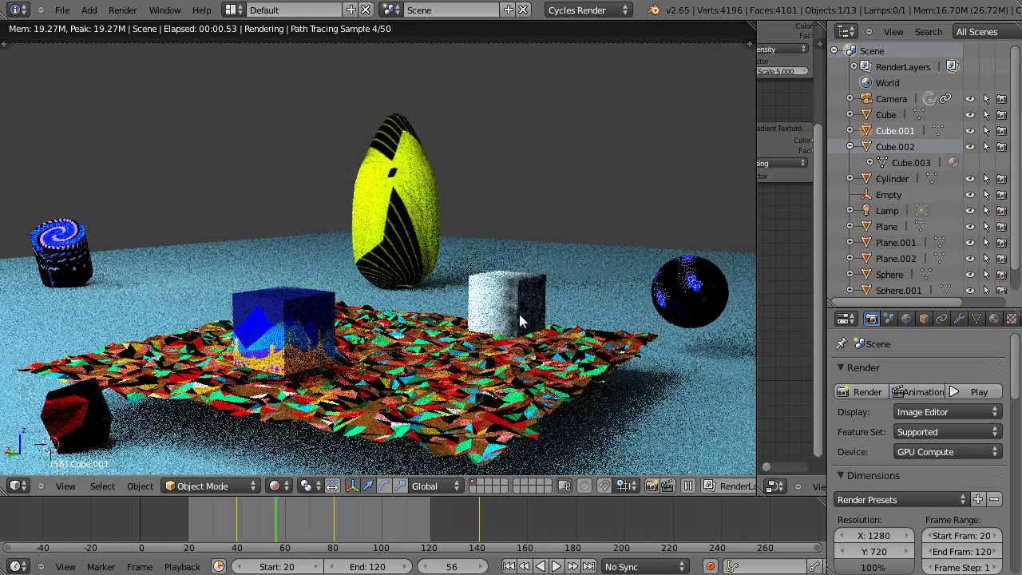
right_click(161, 287)
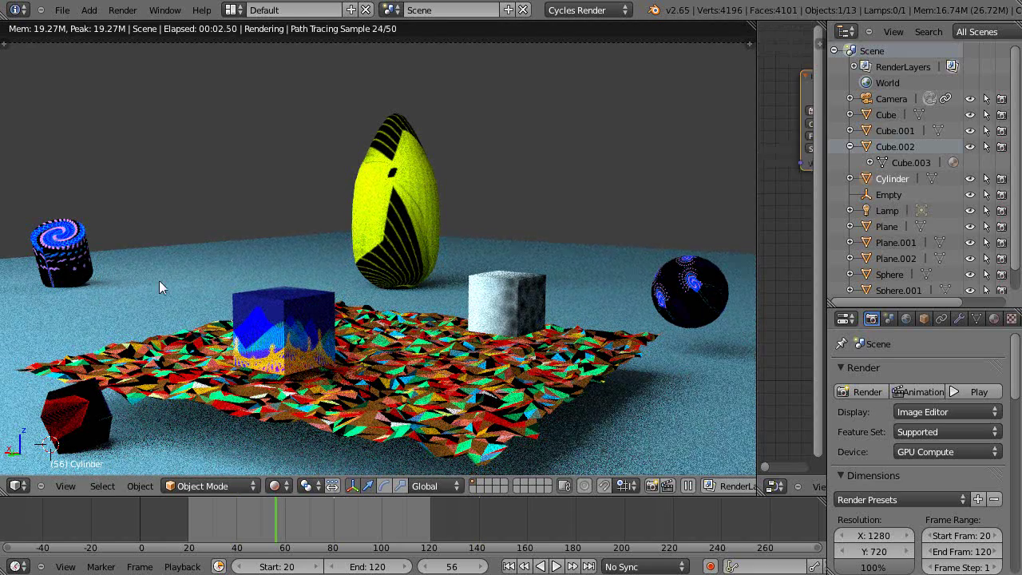
right_click(306, 345)
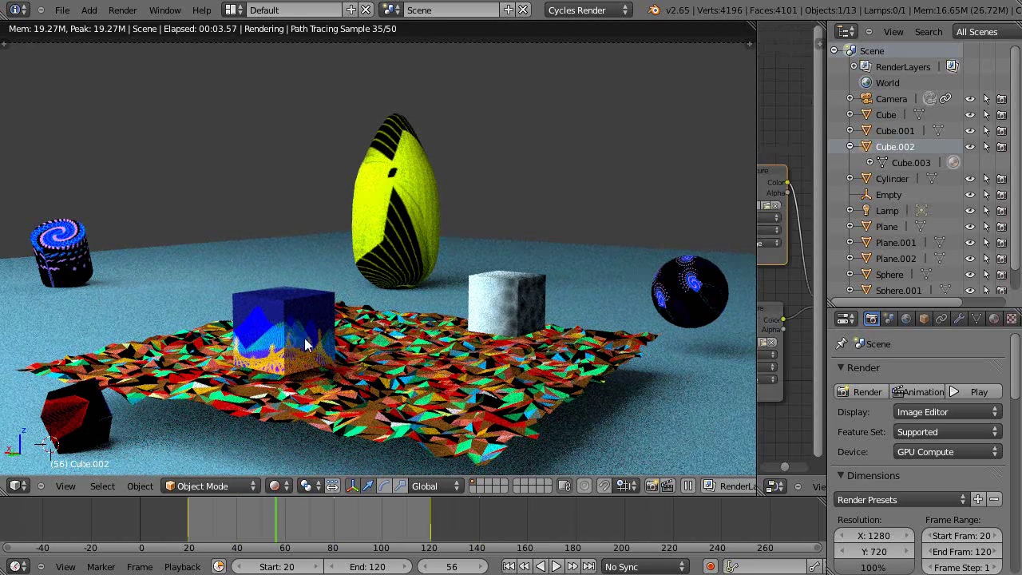
click(895, 132)
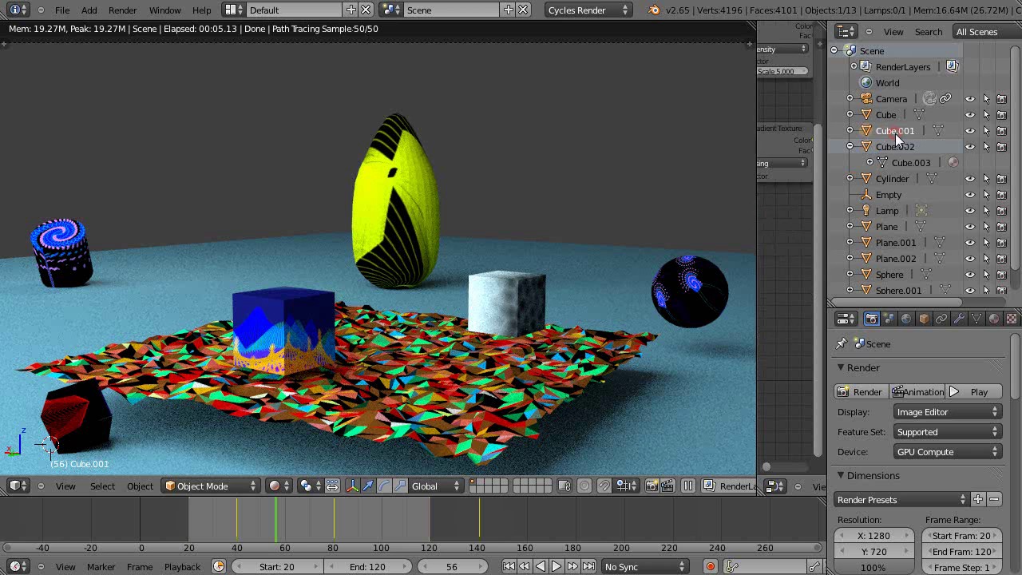
Step: Toggle Cube.001's eye and camera icons off and on, then disable its selection
click(970, 133)
click(970, 133)
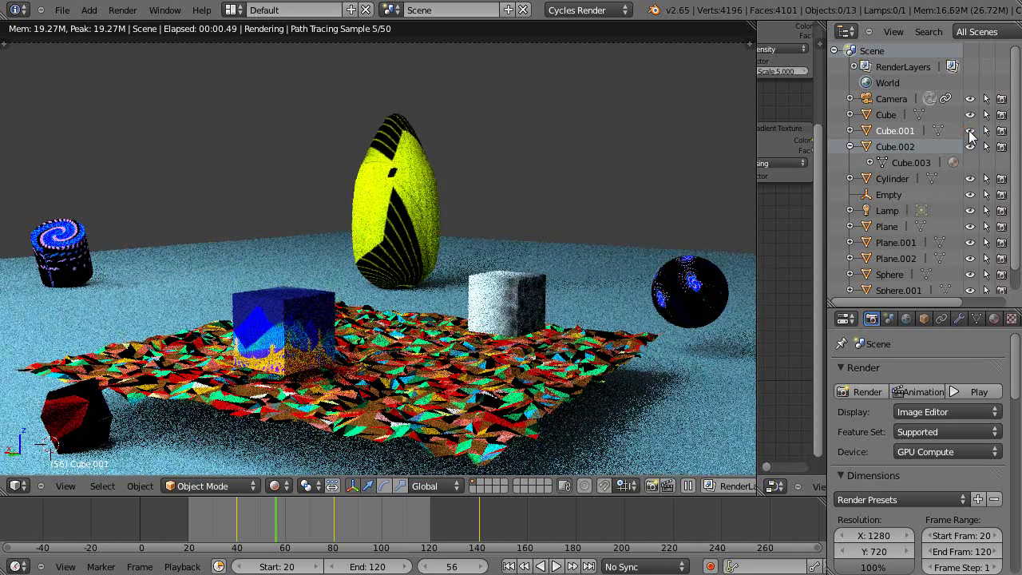
click(970, 132)
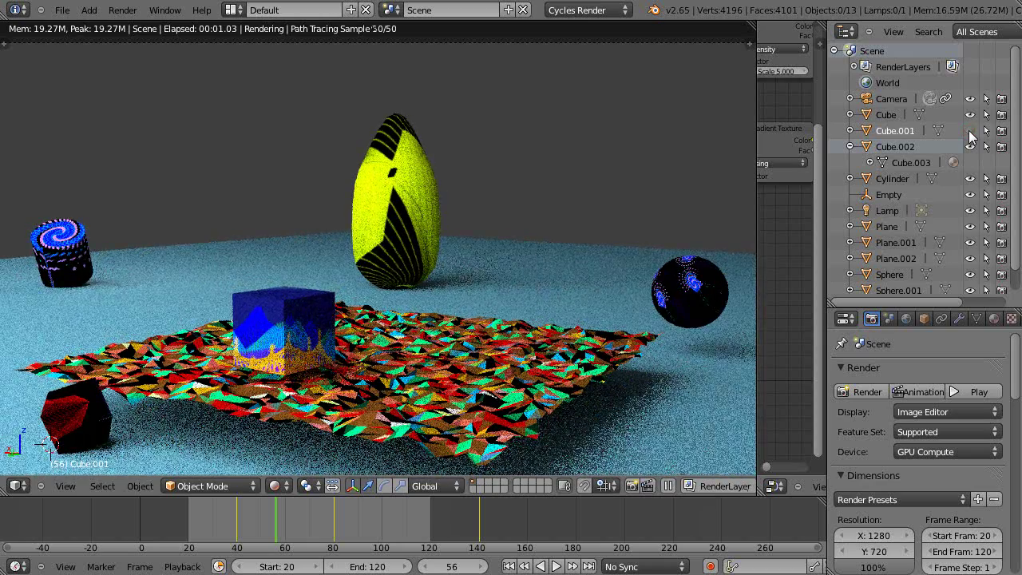
click(970, 132)
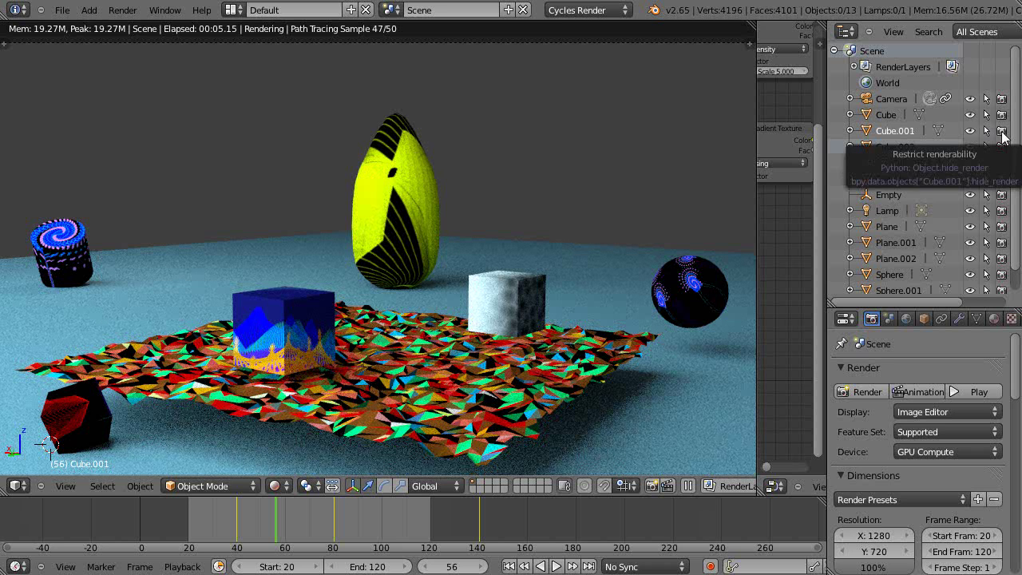
click(1002, 133)
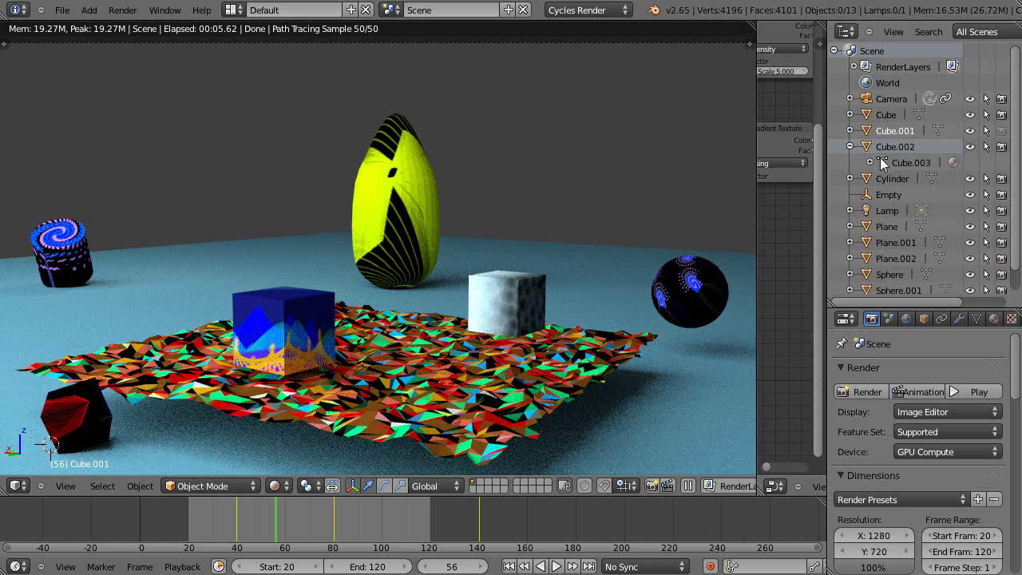
click(1003, 133)
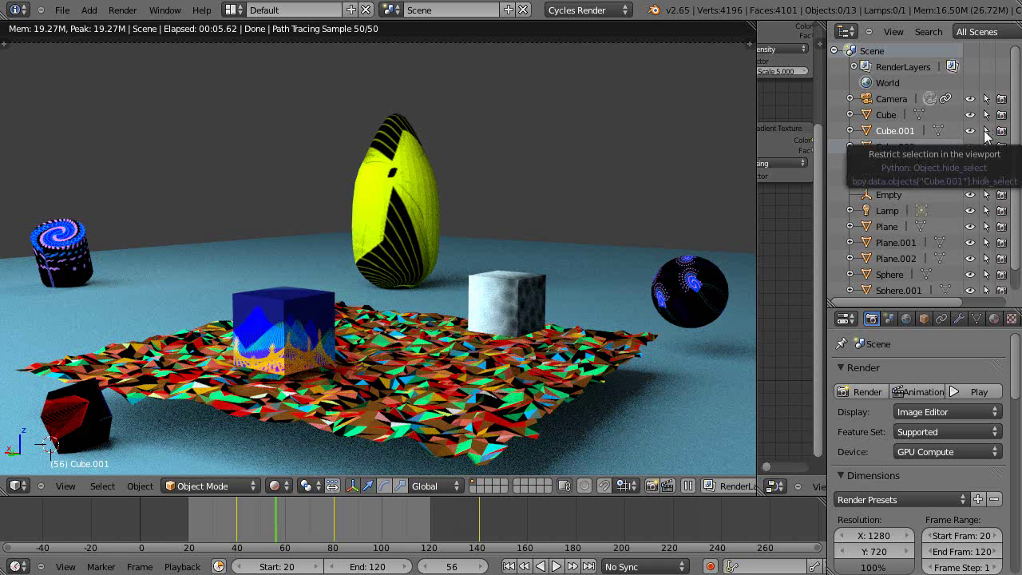
click(987, 133)
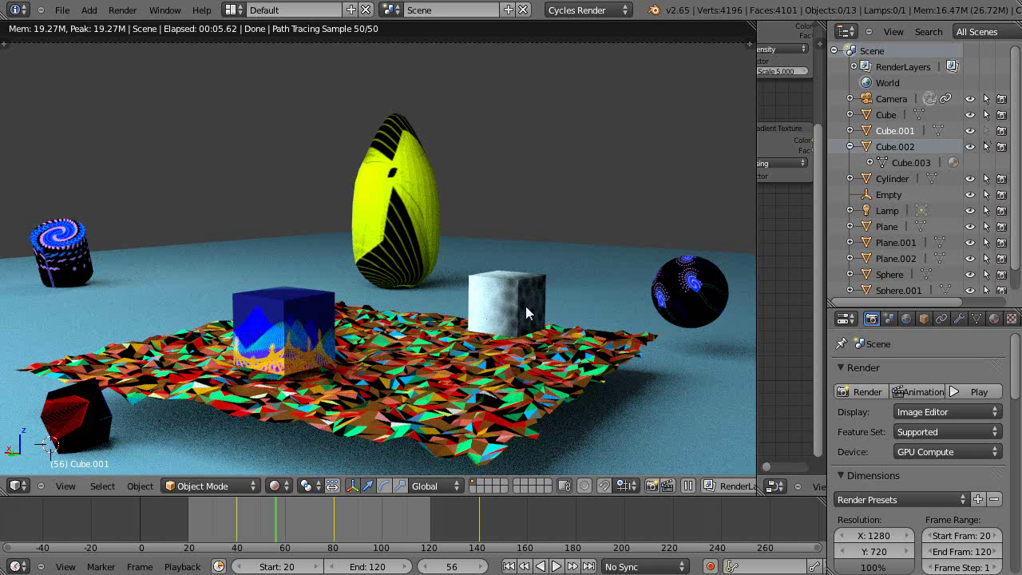
Step: Switch to Material shading, select the Plane, and toggle Cube.001's selectability
click(275, 486)
click(288, 401)
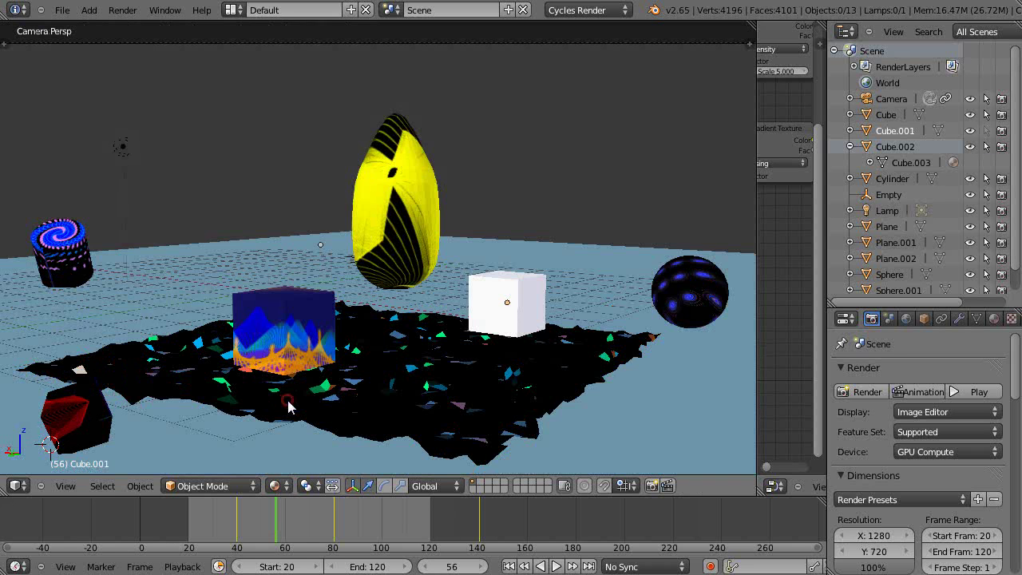
right_click(331, 342)
right_click(703, 292)
right_click(519, 302)
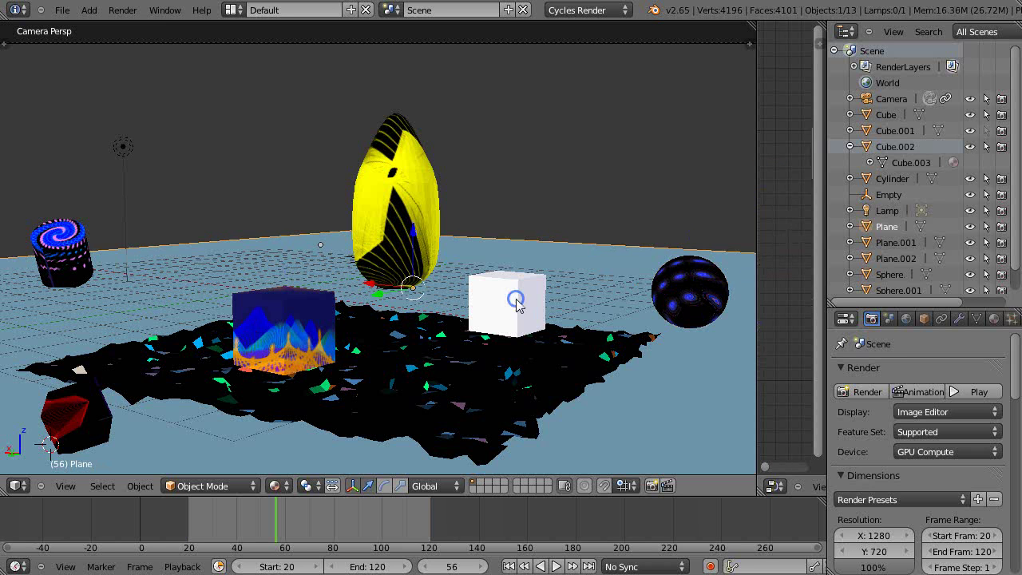
click(987, 131)
Step: Look through the scene camera with the Rendered Cycles preview
key(KP_0)
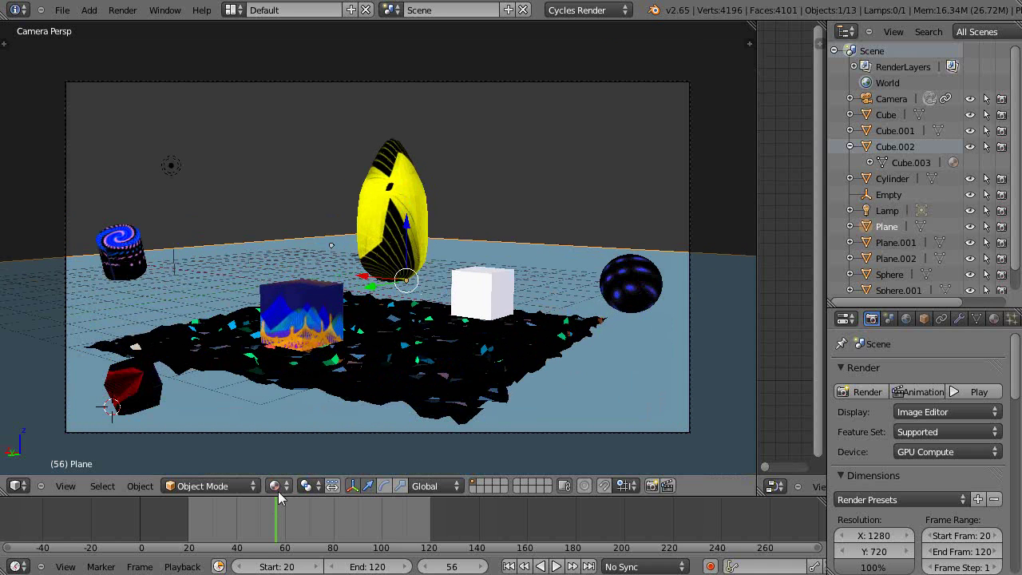
click(276, 485)
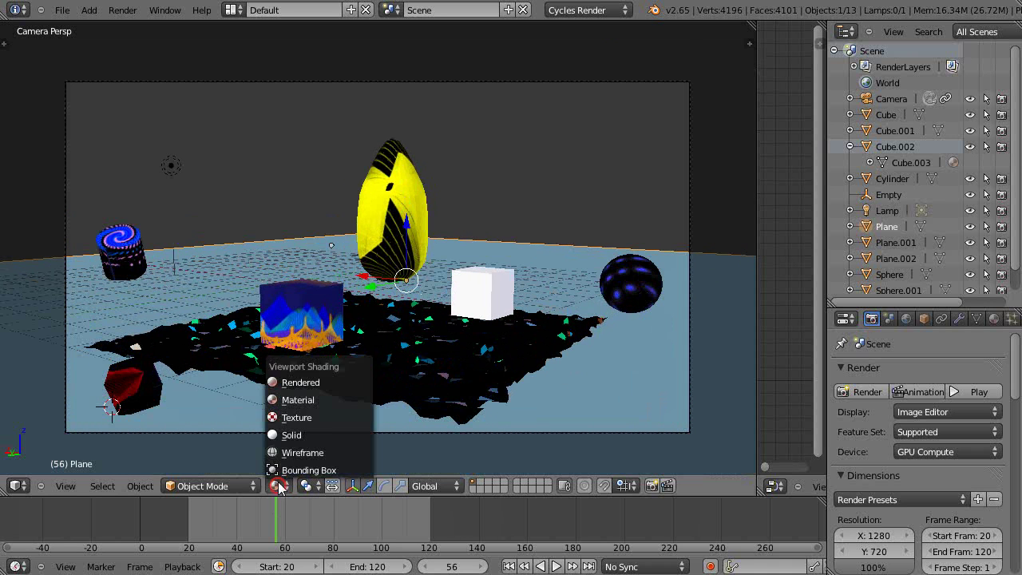
click(297, 383)
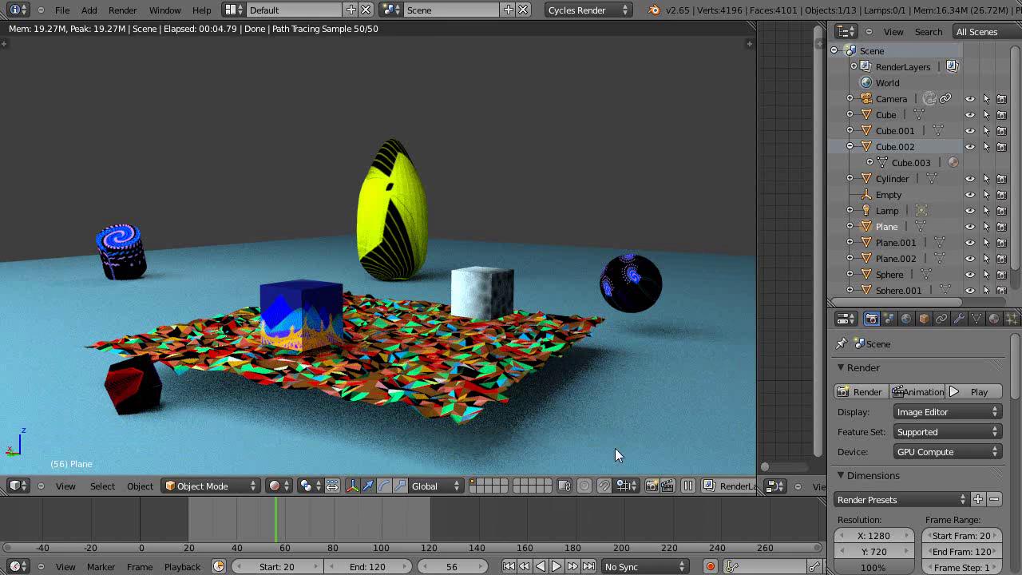
Step: Switch to front view with Material shading and place the 3D cursor right of the terrain
key(KP_1)
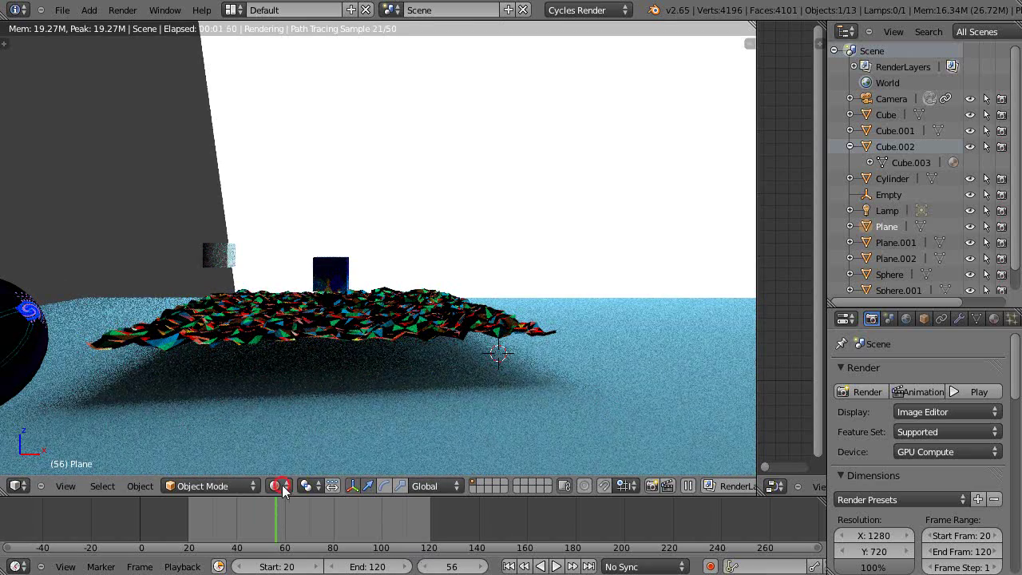
click(275, 486)
click(297, 397)
mouse_move(357, 401)
middle_down()
mouse_move(592, 415)
mouse_move(610, 404)
mouse_move(491, 363)
mouse_move(517, 401)
mouse_move(547, 391)
middle_up()
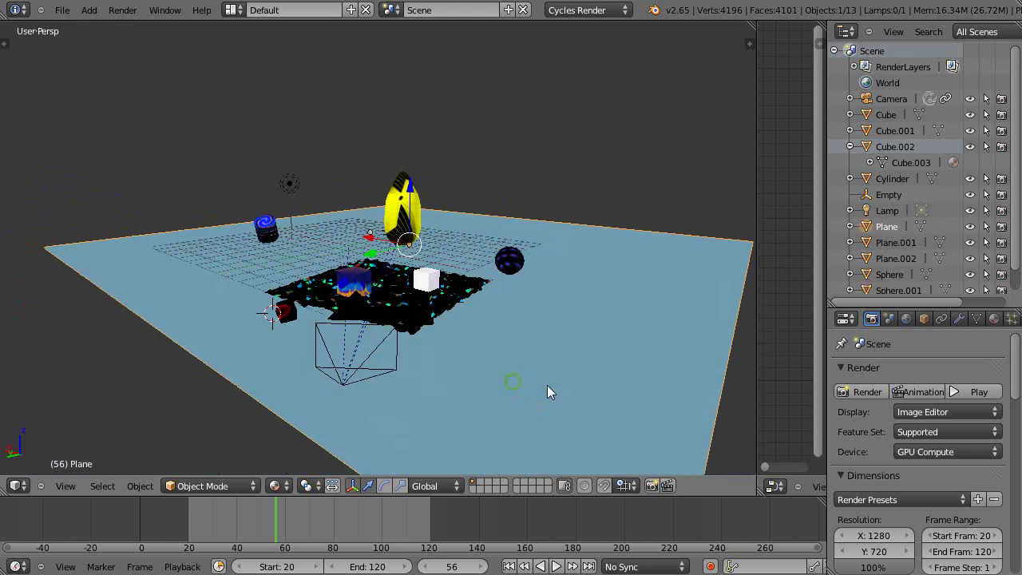
shift+middle_drag(628, 395, 511, 392)
click(522, 334)
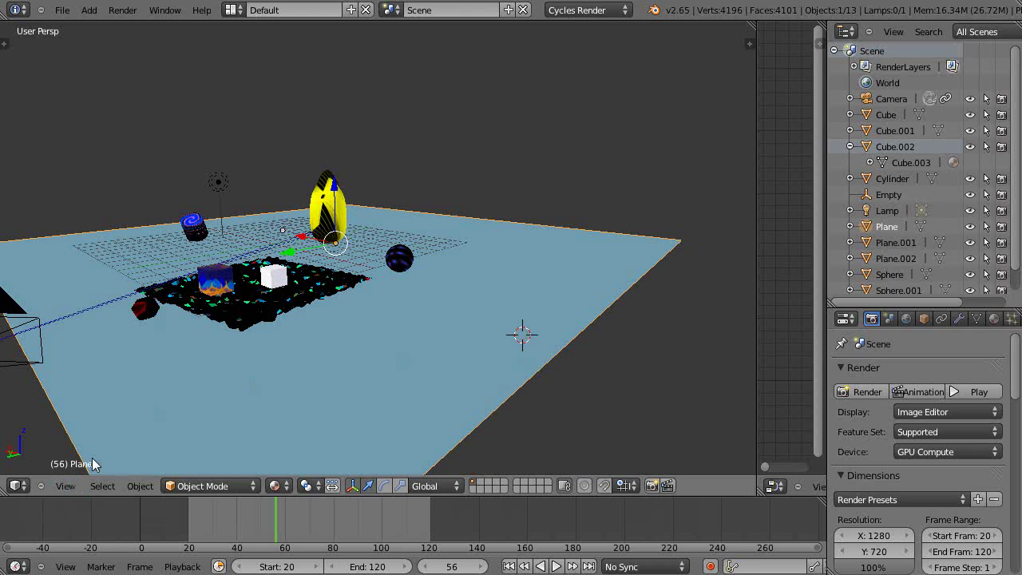
Step: Add a new plane at the 3D cursor and move it further back on the floor
key(shift+a)
mouse_move(209, 324)
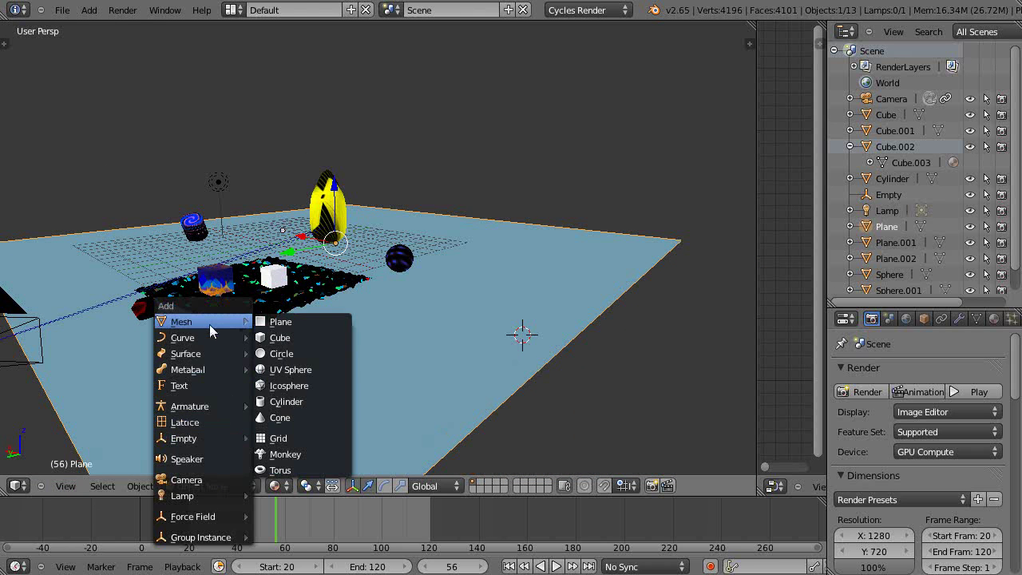
click(288, 323)
key(g)
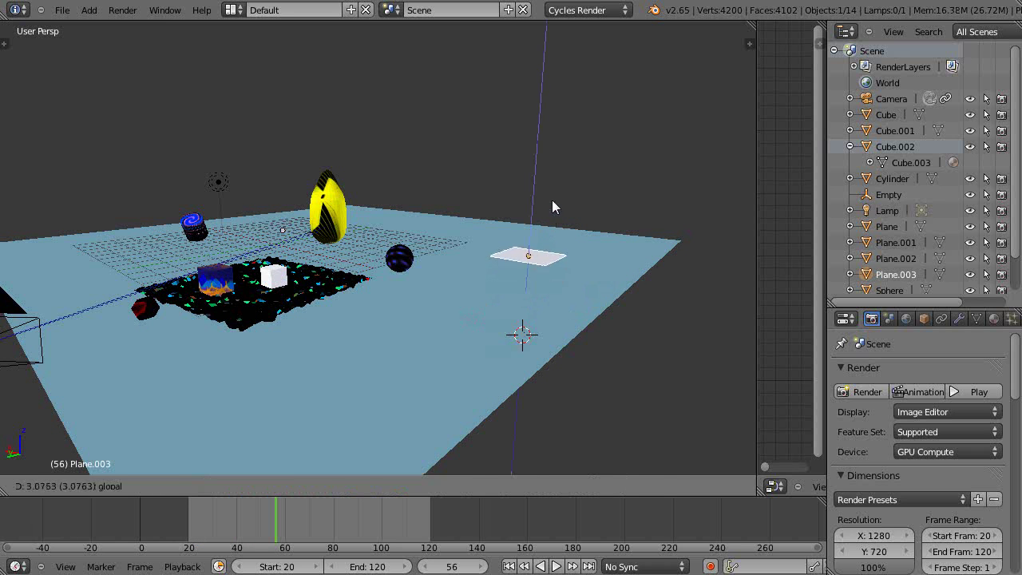
click(552, 201)
Step: Scale Plane.003 up about 5× and move it forward along Y and X over the ground
key(s)
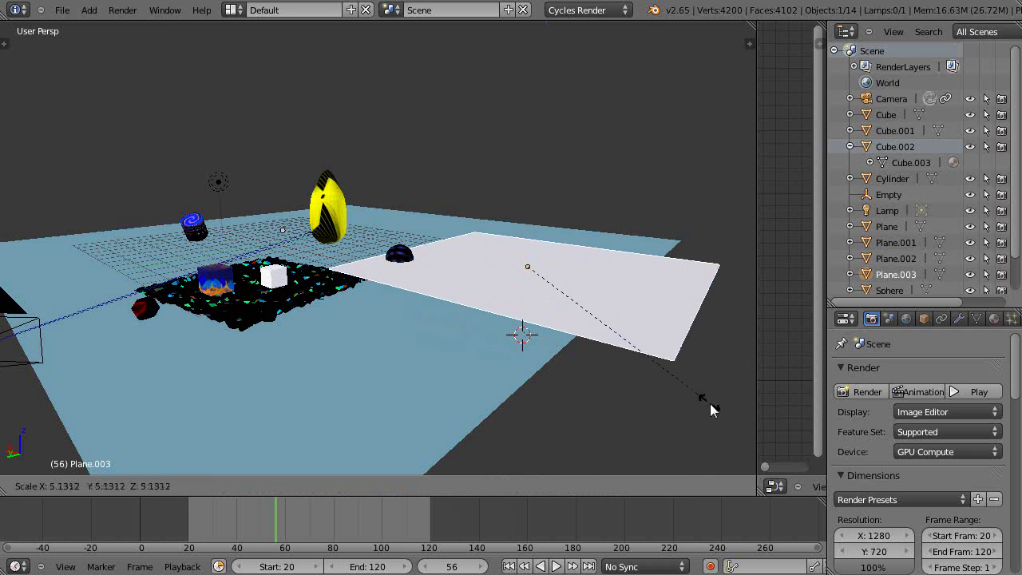
click(717, 407)
drag(501, 281, 474, 382)
drag(423, 285, 512, 353)
scroll(518, 348, down, 4)
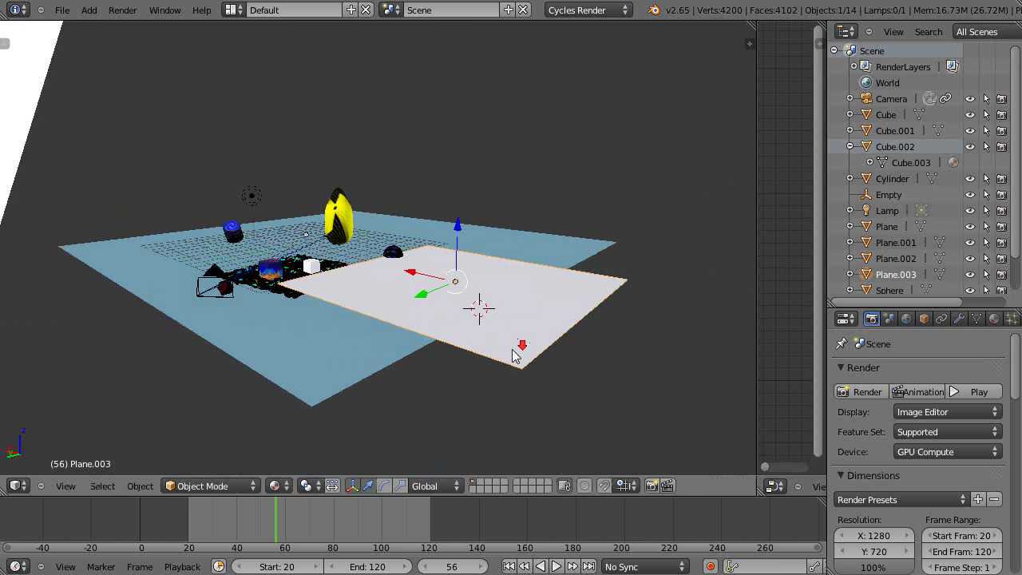
middle_drag(523, 343, 541, 370)
scroll(543, 399, up, 4)
middle_drag(544, 405, 525, 365)
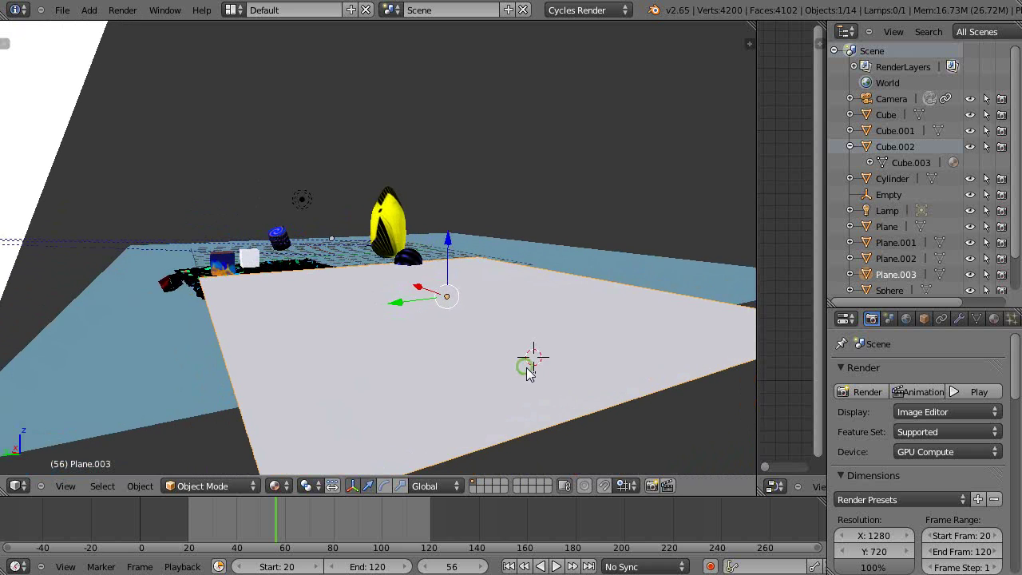
Step: In Edit Mode, subdivide Plane.003 with 1 cut and a fractal of 1.408
key(Tab)
key(w)
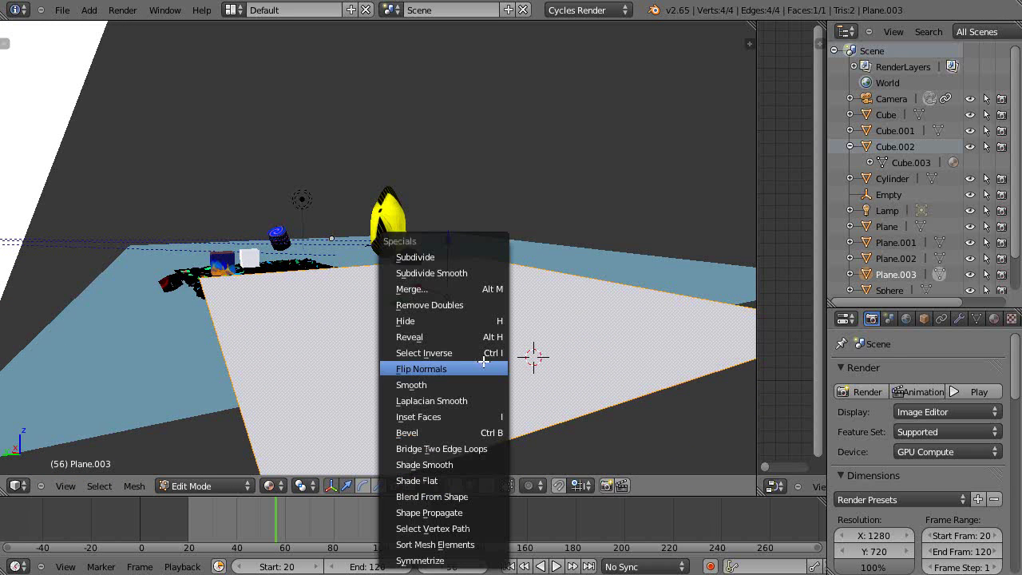
click(426, 254)
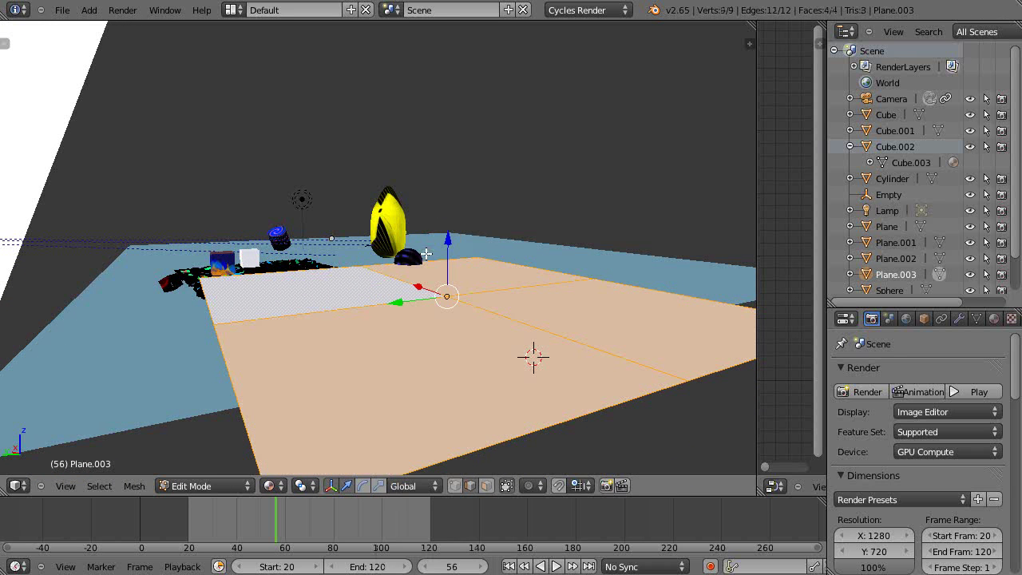
middle_drag(459, 349, 475, 354)
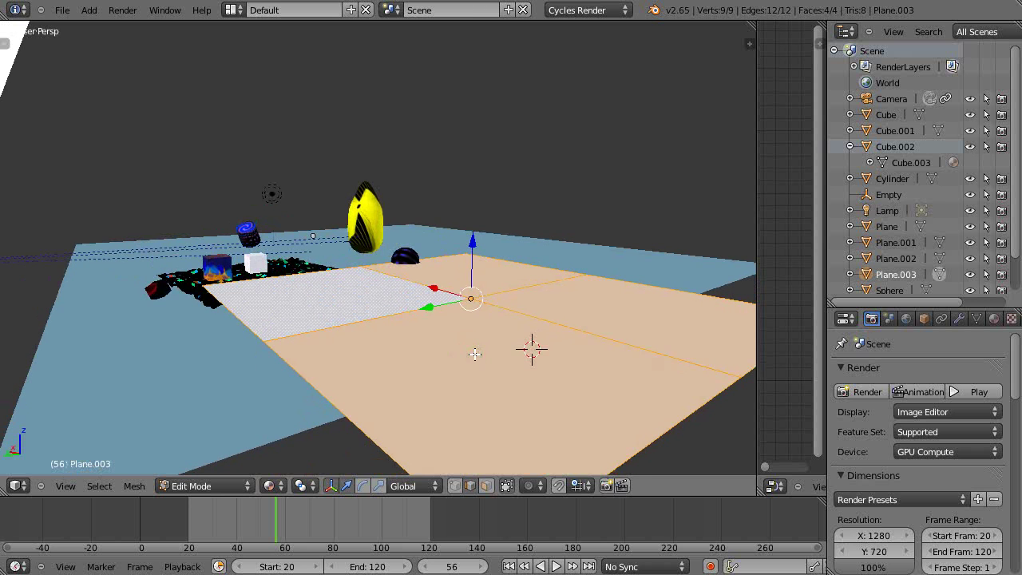
key(F6)
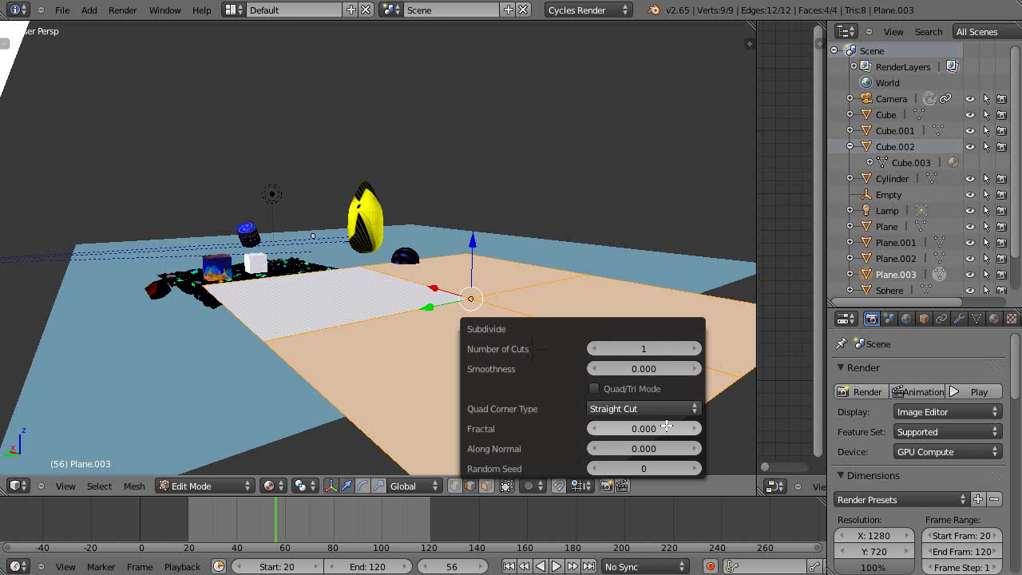
mouse_move(644, 431)
mouse_down()
mouse_move(670, 430)
mouse_move(655, 429)
mouse_up()
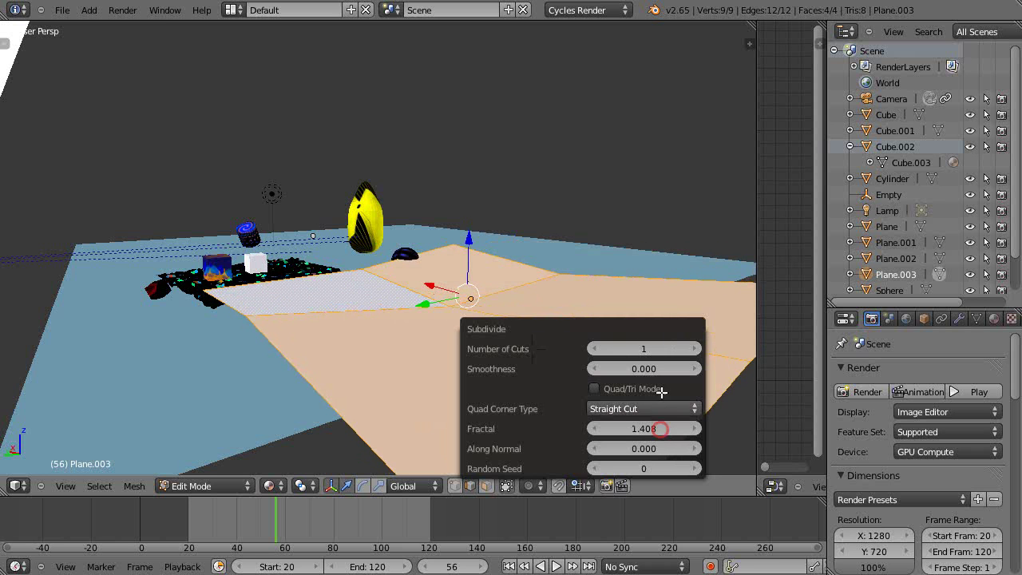
mouse_move(658, 350)
mouse_down()
mouse_move(692, 351)
mouse_move(661, 357)
mouse_up()
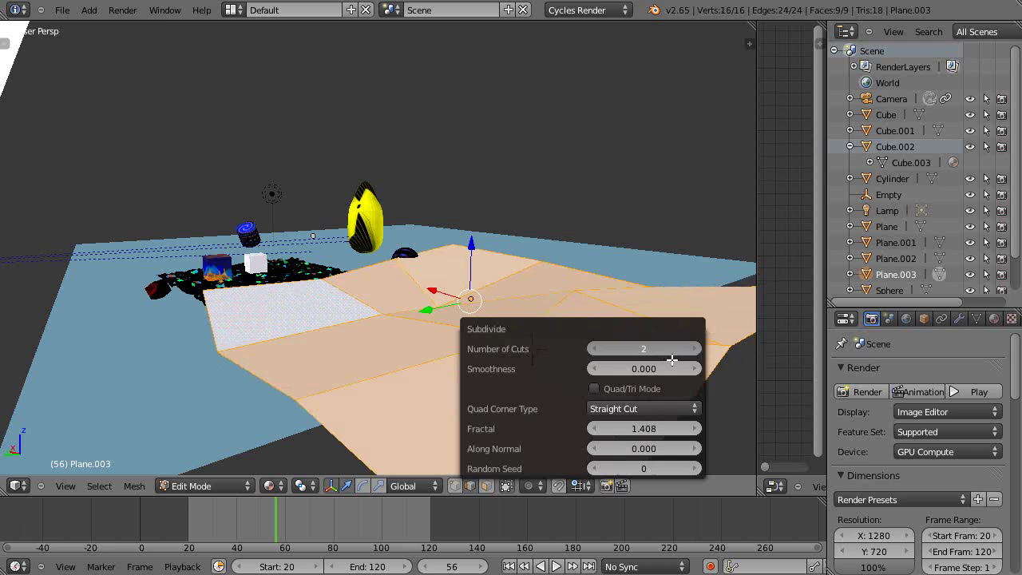
drag(672, 359, 666, 359)
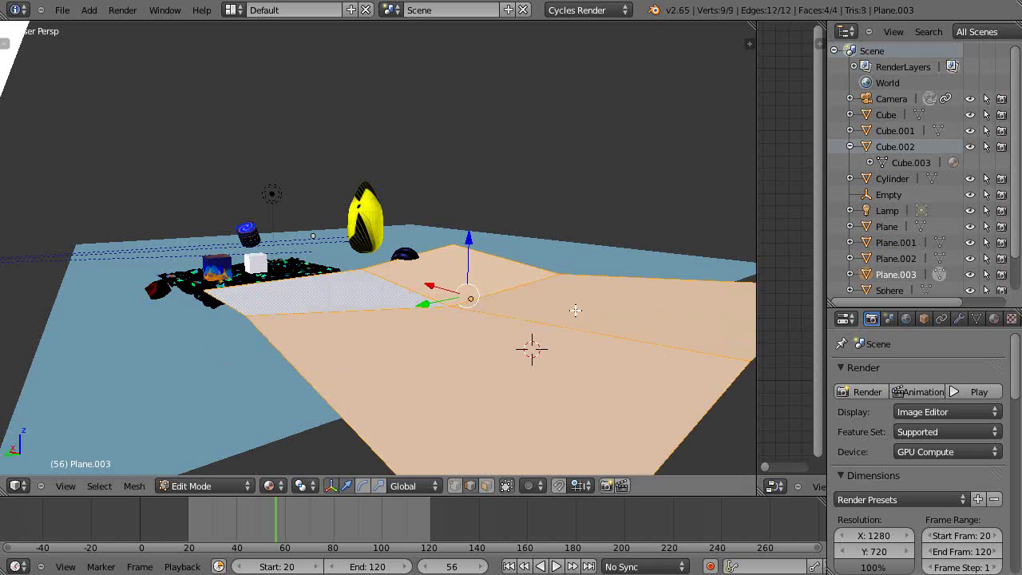
Step: In the Tool Shelf's Subdivide panel, raise Number of Cuts to 10 and Fractal to 1.568
key(t)
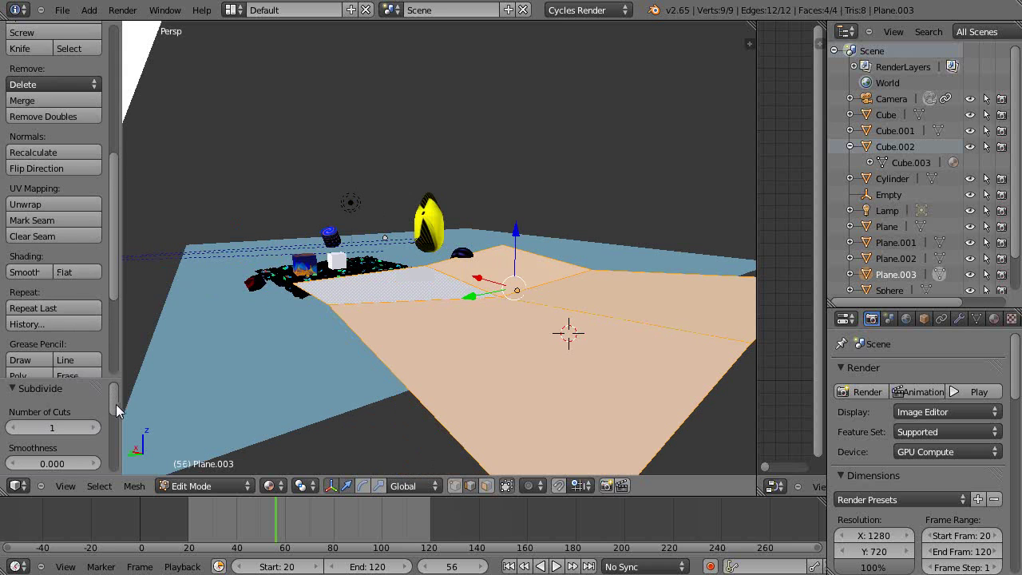
scroll(80, 195, down, 3)
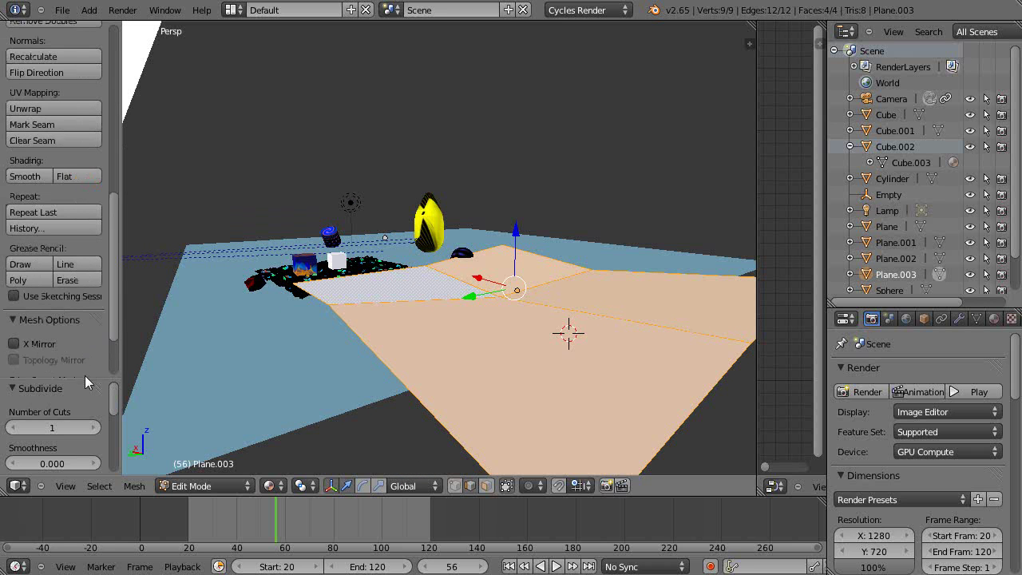
drag(88, 379, 90, 209)
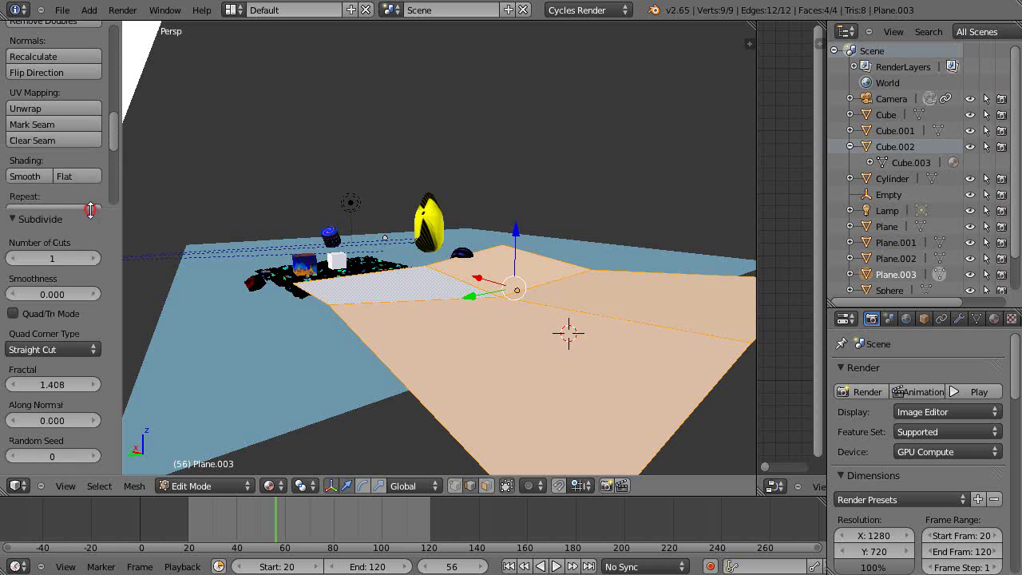
click(92, 259)
click(92, 259)
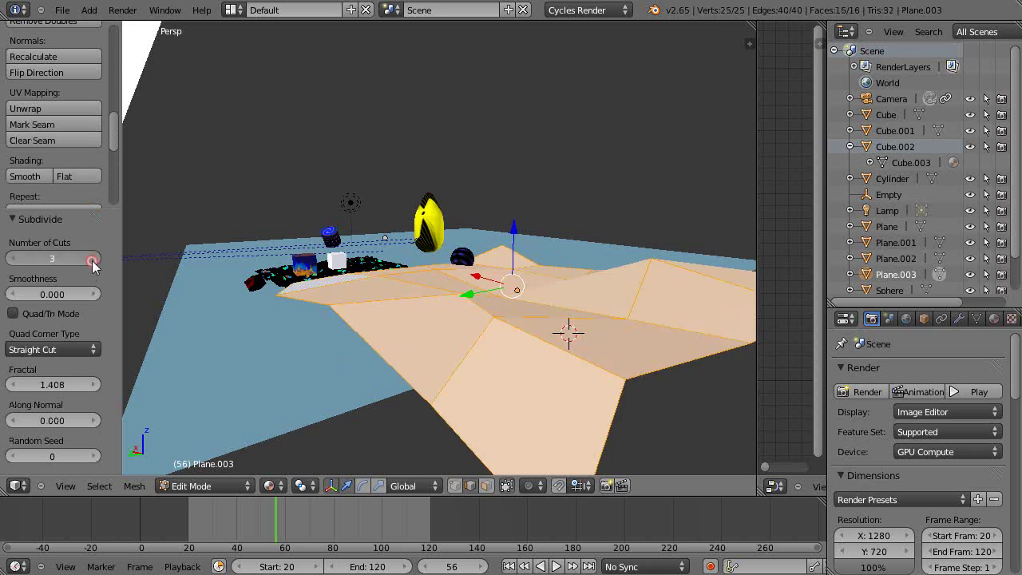
click(91, 259)
click(92, 259)
click(92, 259)
click(92, 259)
click(92, 258)
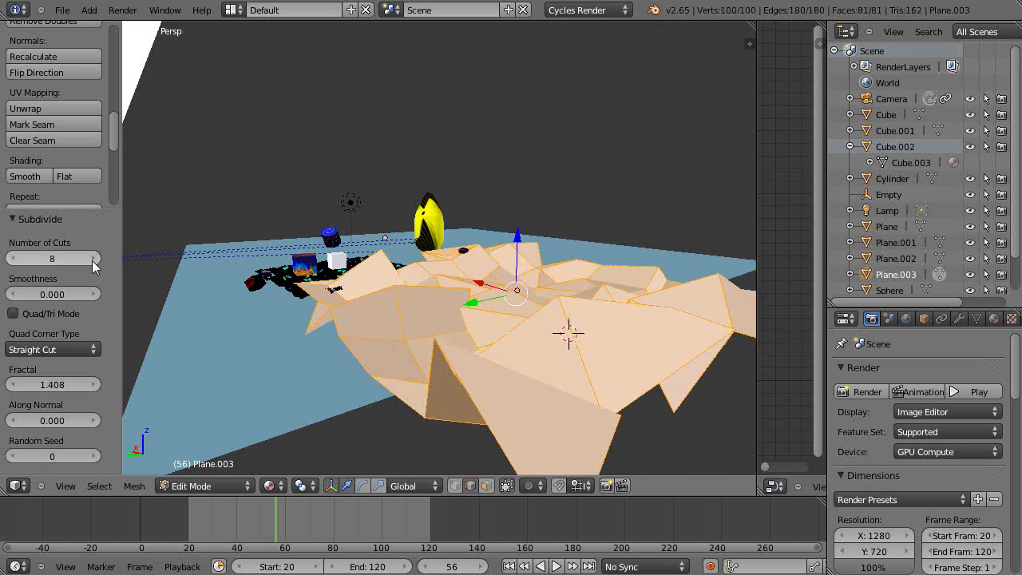
click(92, 258)
click(92, 259)
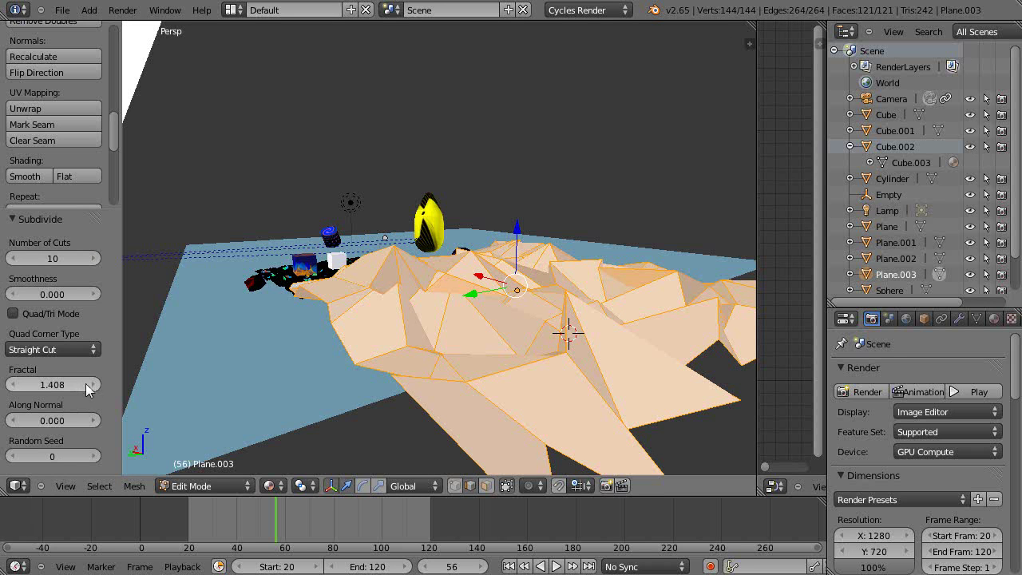
drag(74, 385, 83, 389)
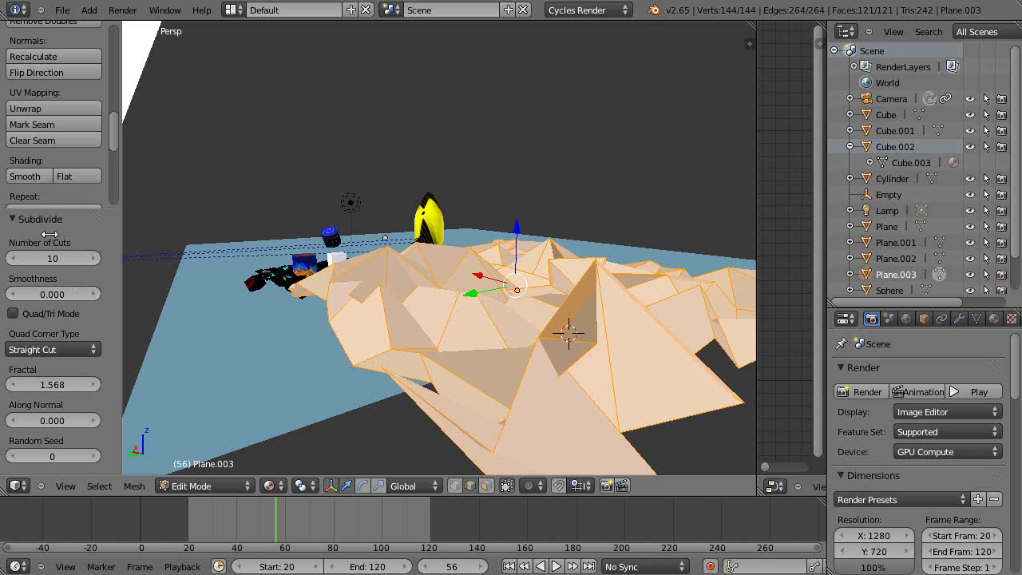
Step: Subdivide the terrain again and raise Number of Cuts to 10, reaching 14,641 faces
key(w)
click(214, 251)
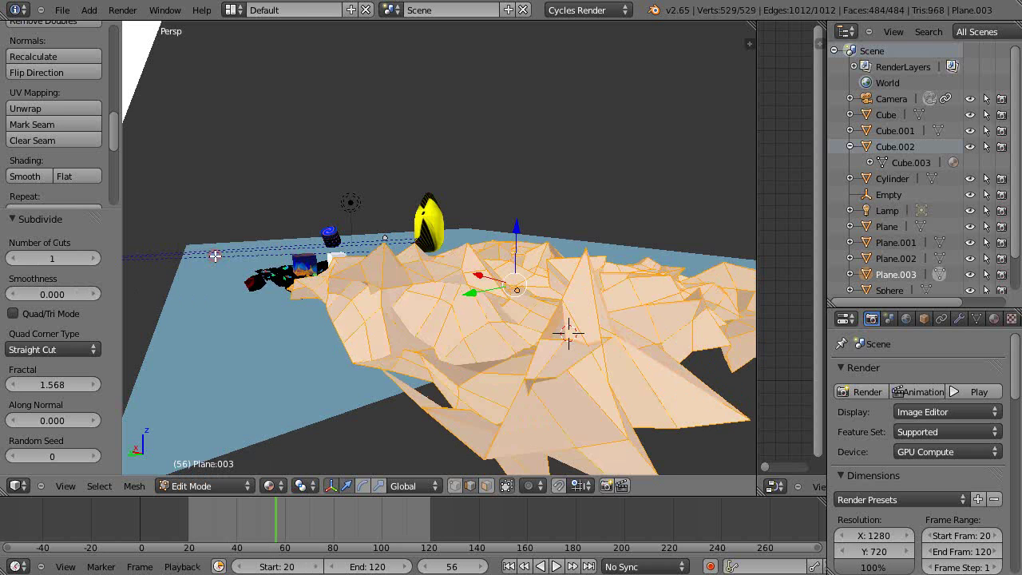
click(90, 259)
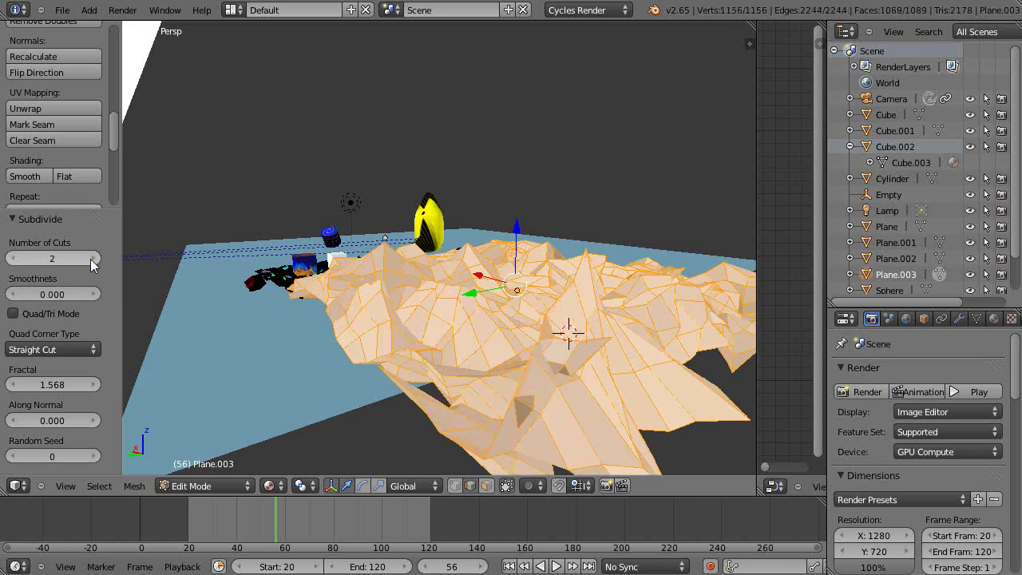
click(90, 259)
click(90, 259)
click(90, 258)
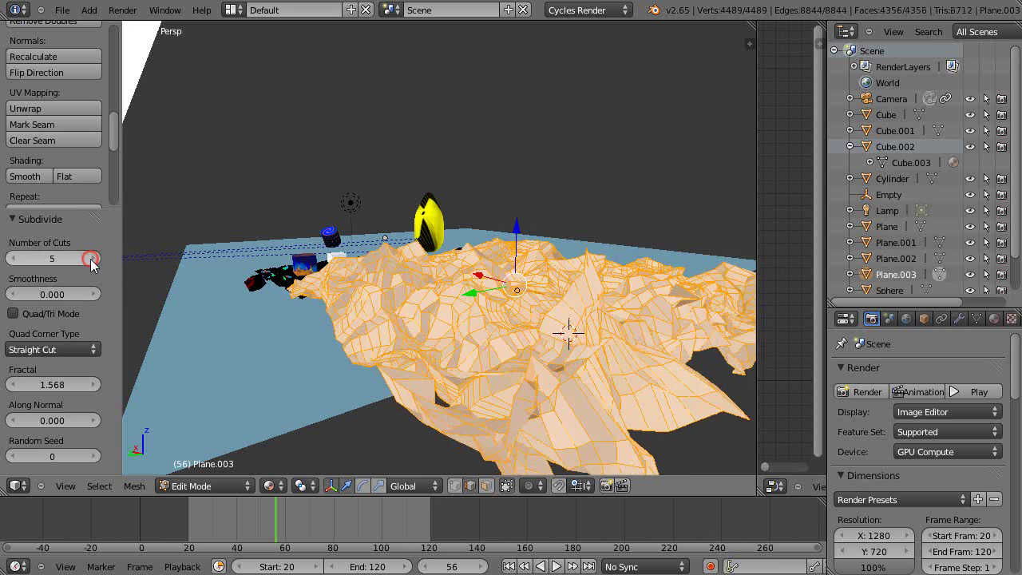
click(91, 259)
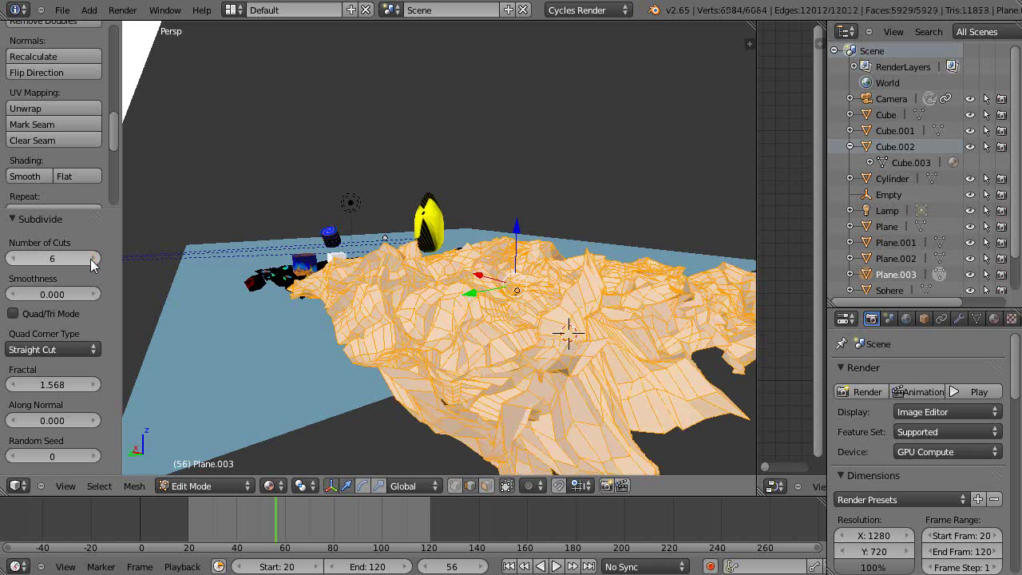
click(90, 259)
click(91, 258)
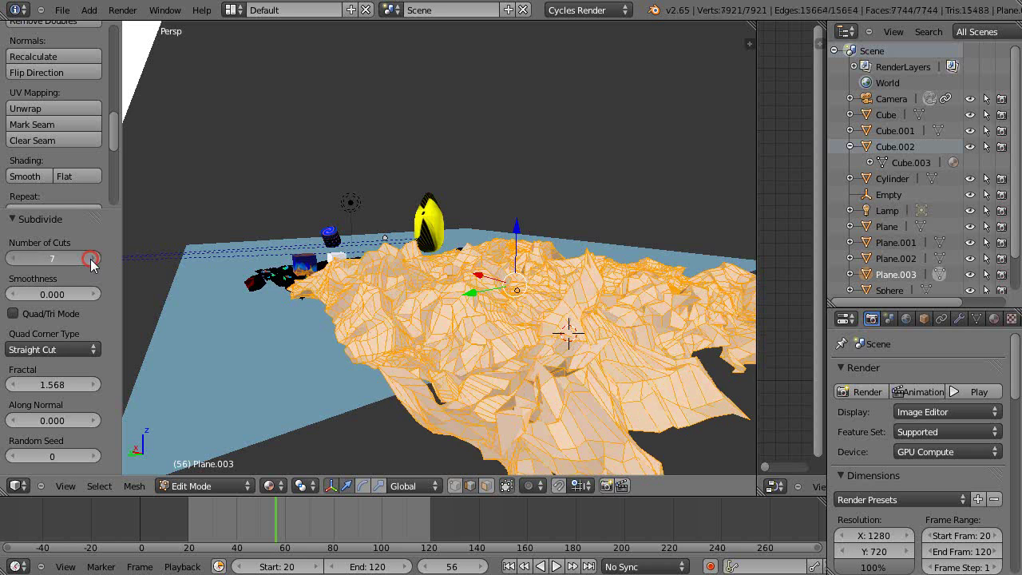
click(90, 259)
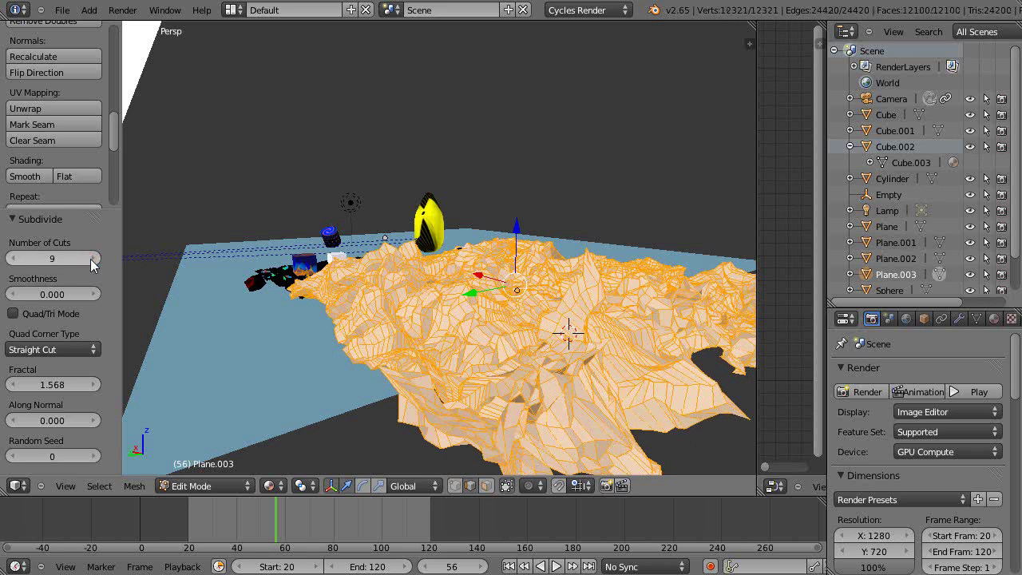
click(90, 259)
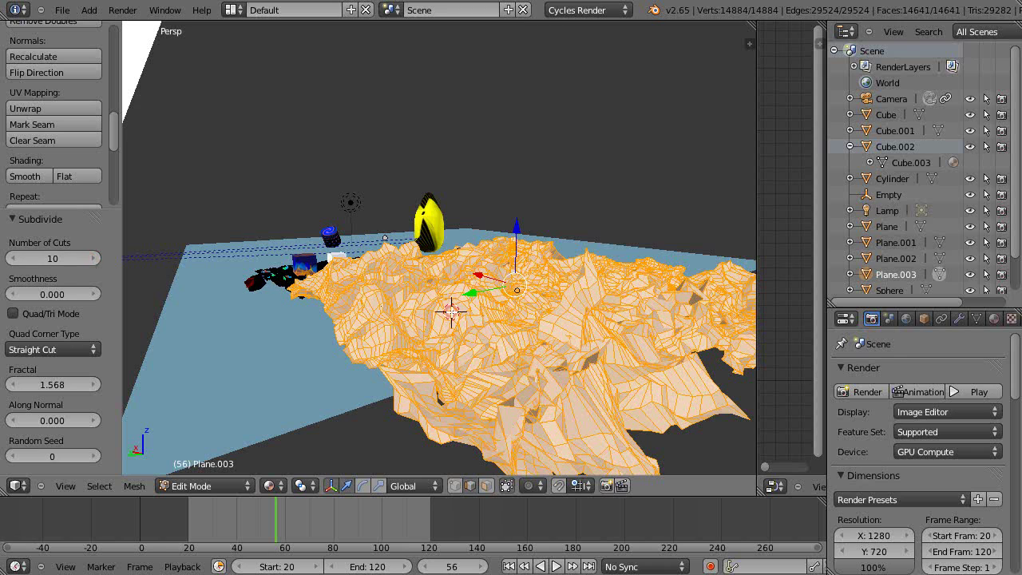
middle_drag(461, 342, 444, 420)
scroll(534, 380, down, 3)
scroll(486, 363, up, 3)
scroll(482, 369, down, 2)
scroll(437, 380, up, 3)
scroll(392, 359, down, 3)
scroll(388, 380, up, 3)
scroll(527, 403, down, 3)
scroll(482, 396, up, 2)
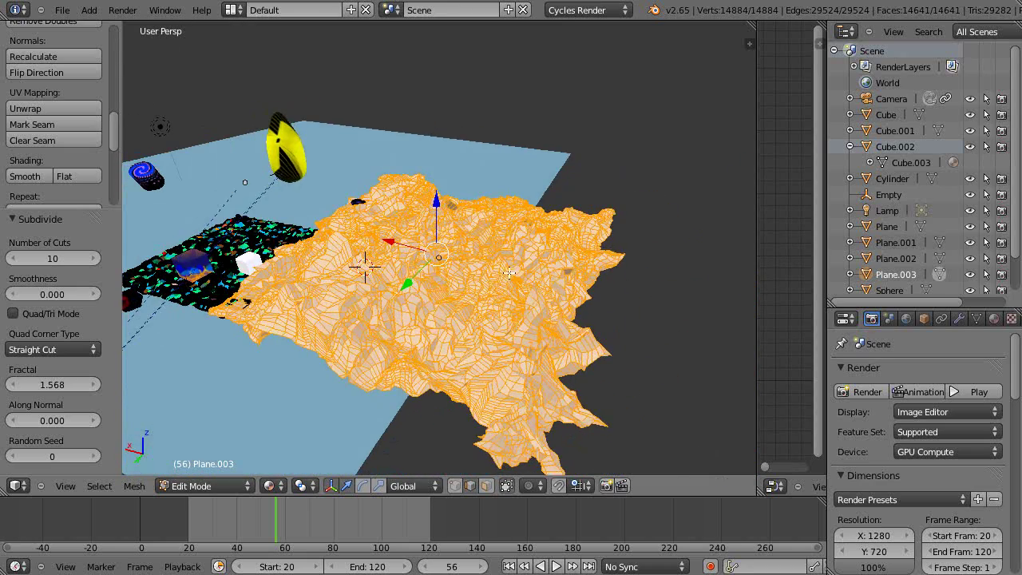
Step: Back in Object Mode, give Plane.003 a new pale yellow diffuse material
key(Tab)
mouse_move(538, 343)
middle_down()
mouse_move(520, 315)
mouse_move(816, 186)
middle_up()
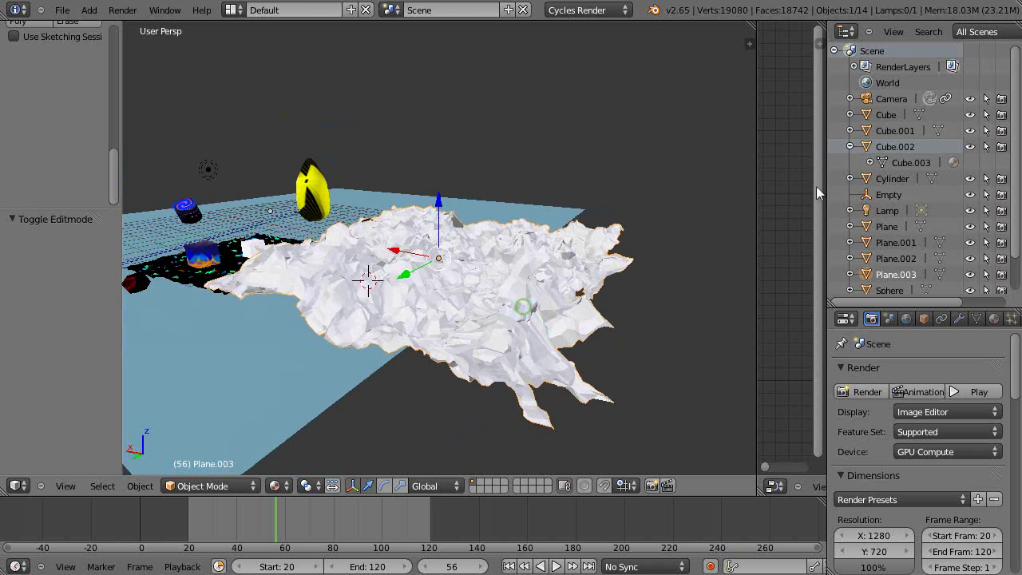
click(993, 320)
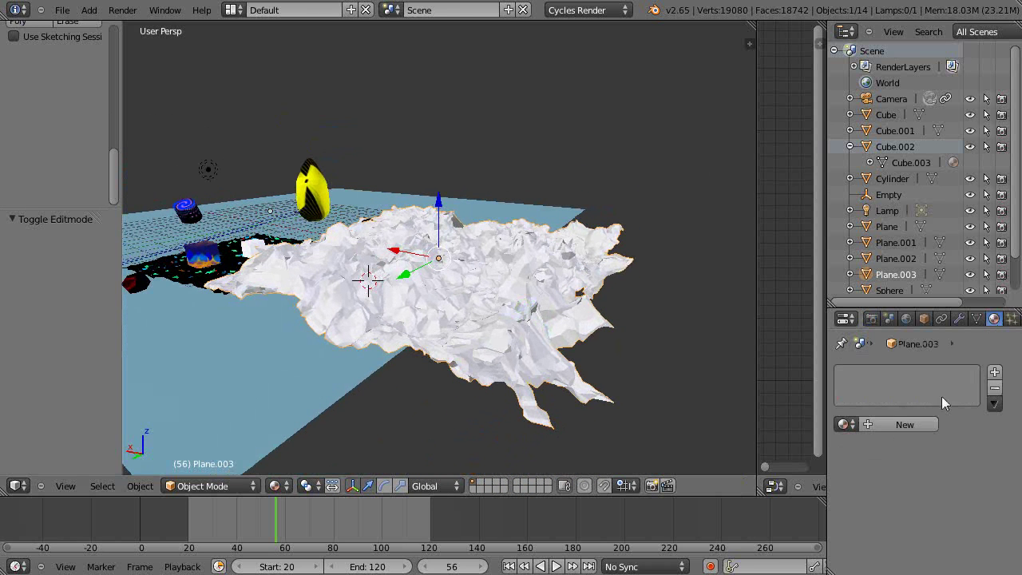
click(919, 424)
click(955, 500)
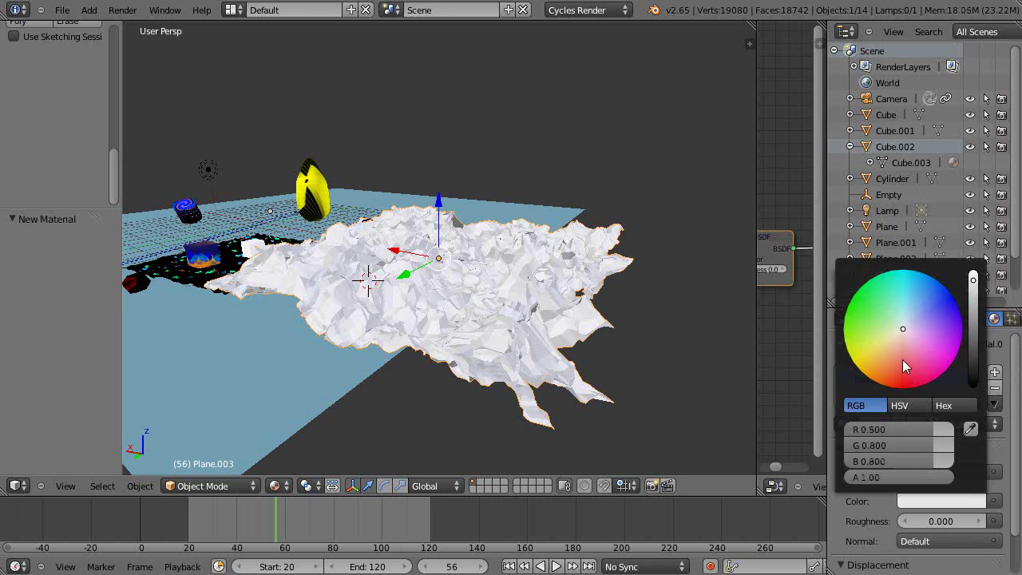
click(867, 354)
Step: Widen the Node Editor to show the Diffuse BSDF and Material Output nodes
scroll(472, 317, up, 3)
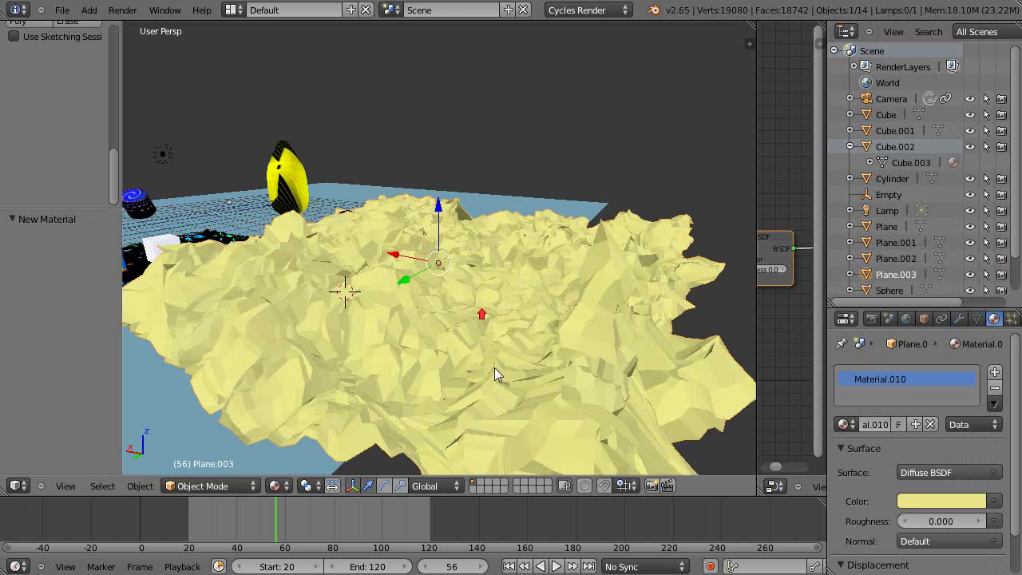
middle_drag(495, 374, 495, 360)
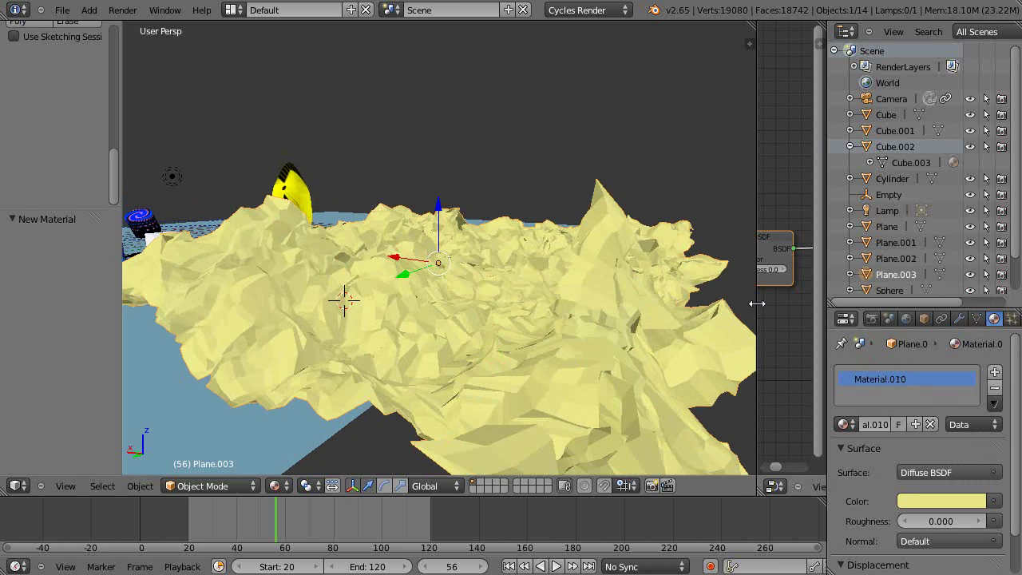
drag(757, 304, 308, 252)
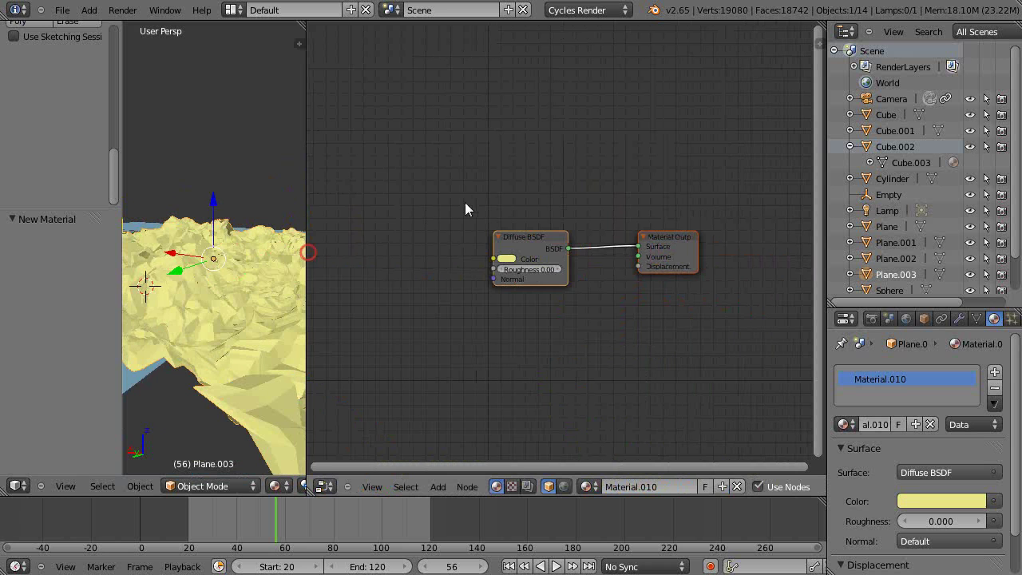
Step: Spread the Diffuse BSDF and Material Output nodes apart in the node editor
click(547, 246)
drag(540, 233, 482, 189)
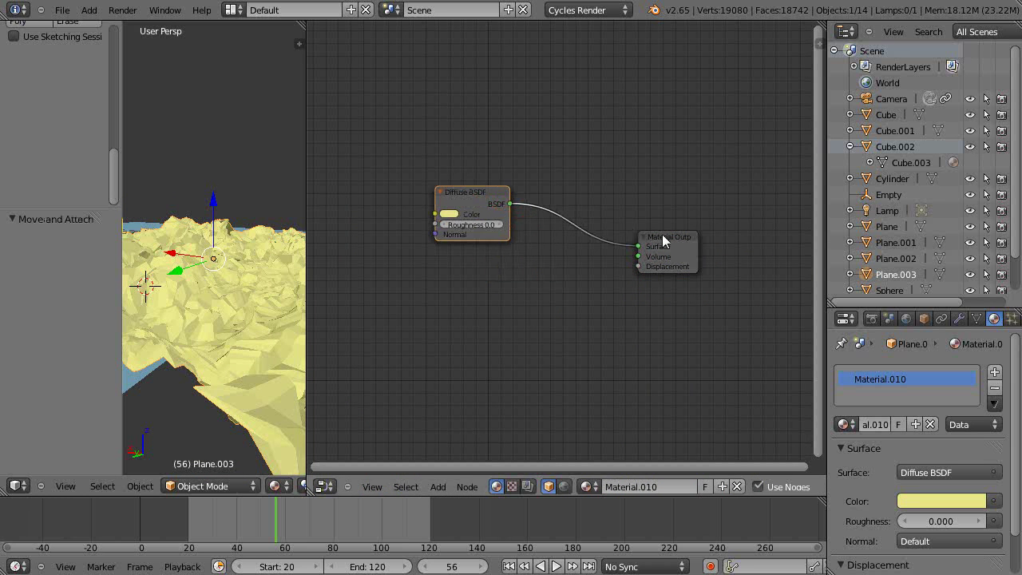
drag(663, 239, 652, 204)
drag(497, 199, 553, 212)
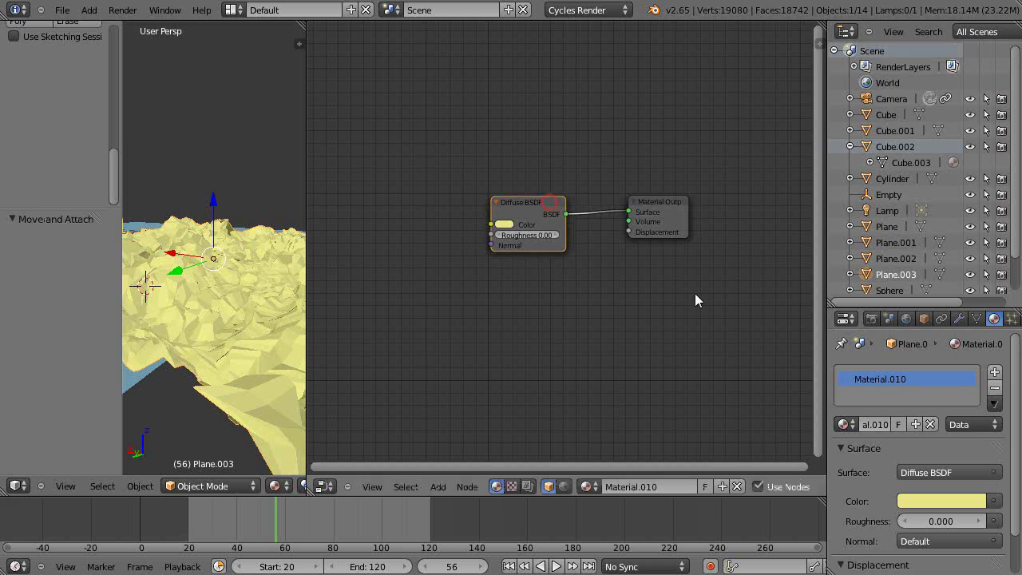
Step: Add a Glass BSDF node below the Diffuse BSDF and cut the Diffuse-to-Output link
click(438, 486)
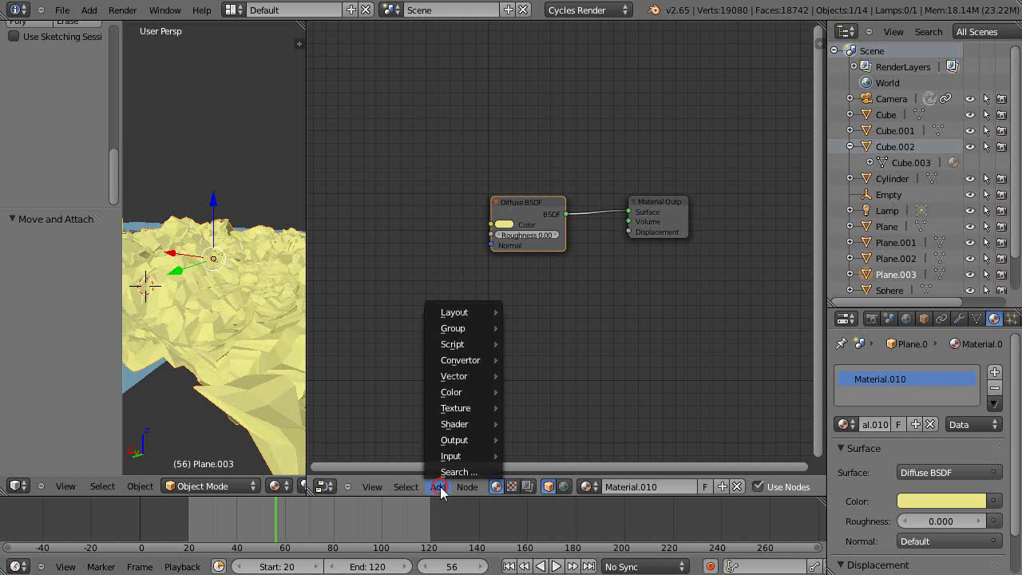
mouse_move(452, 424)
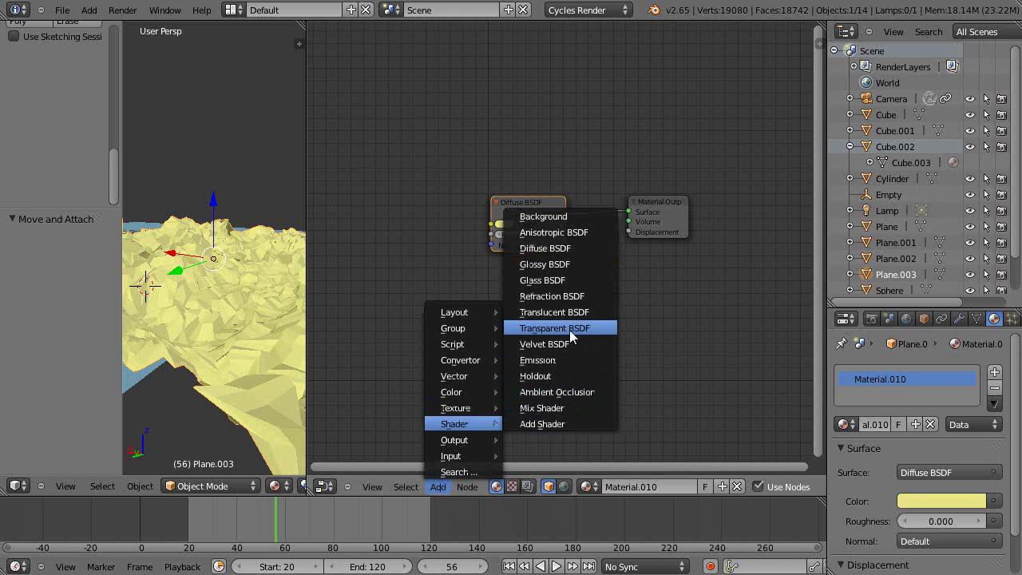
click(555, 280)
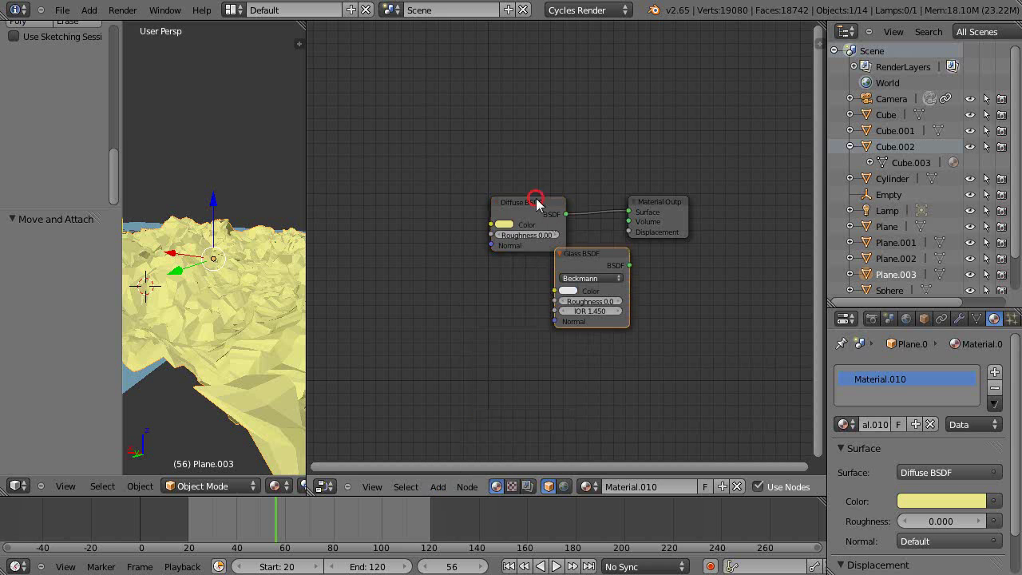
drag(536, 204, 508, 133)
drag(594, 253, 485, 223)
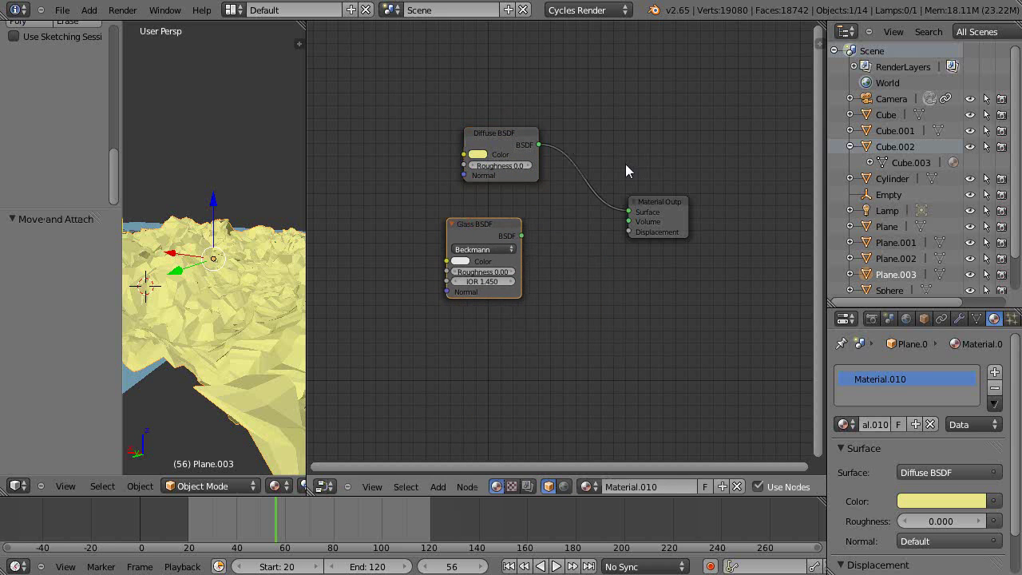
ctrl+right_drag(626, 167, 575, 164)
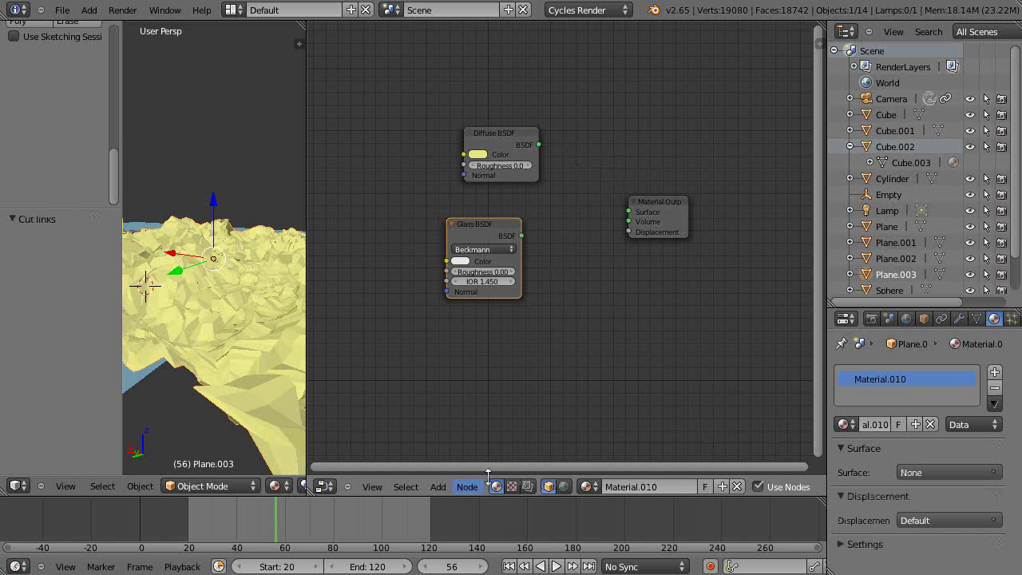
Step: Insert a Mix Shader before the Material Output's Surface and feed the Diffuse BSDF into it
click(437, 486)
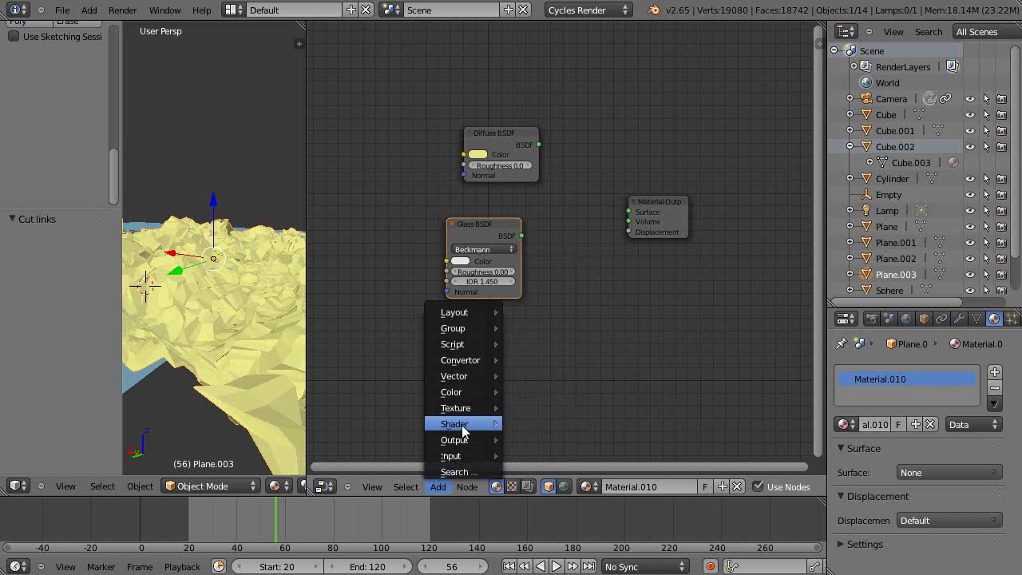
mouse_move(456, 423)
click(548, 408)
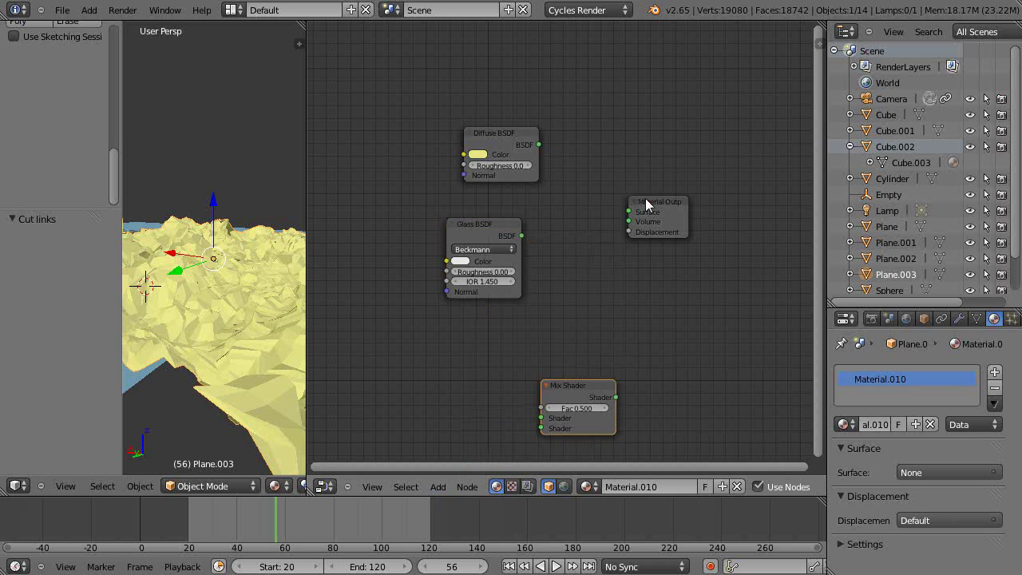
drag(646, 203, 694, 197)
drag(591, 383, 617, 190)
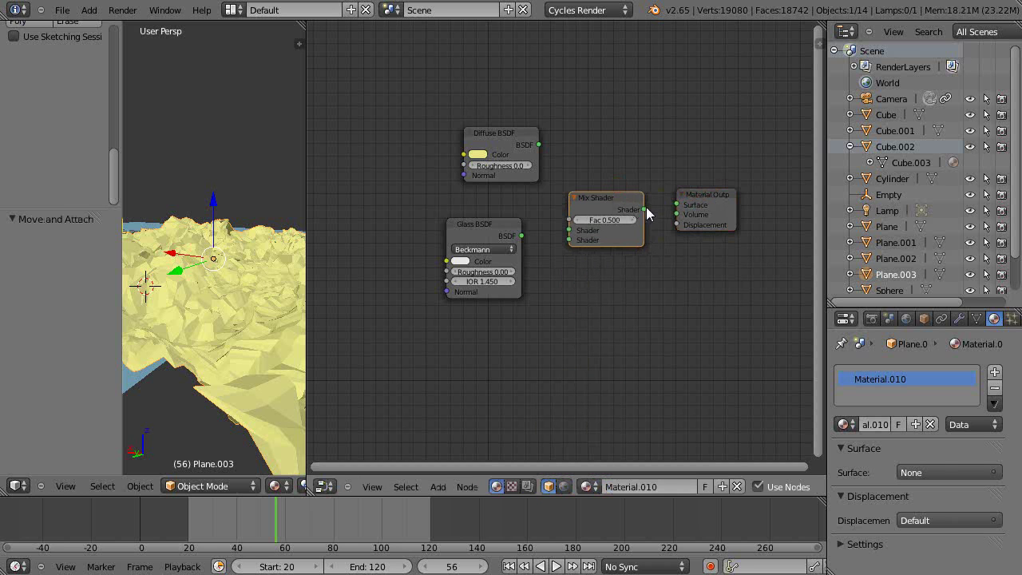
drag(683, 209, 679, 205)
drag(539, 145, 700, 220)
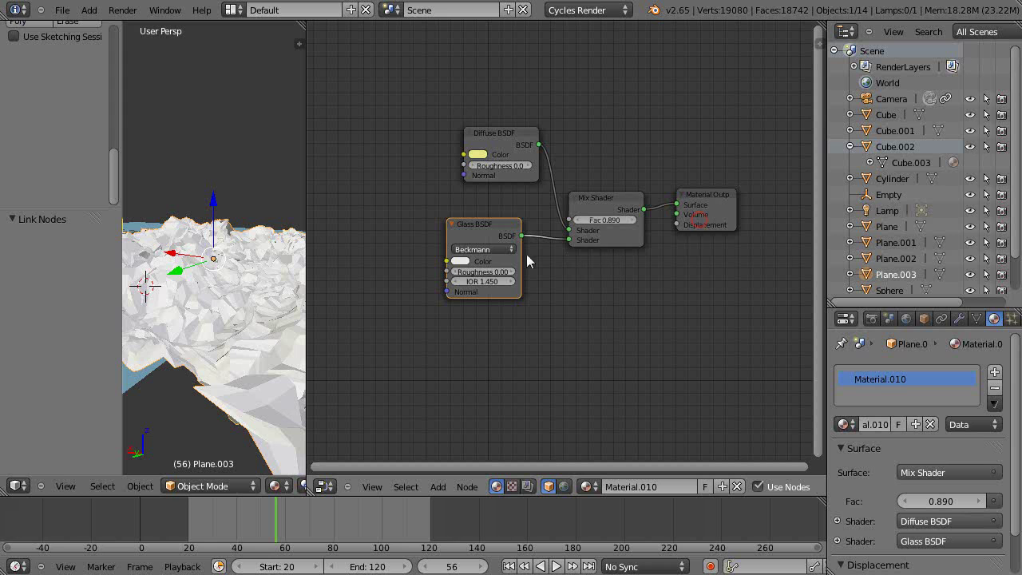
Step: Colour the Glass BSDF yellow and the Diffuse BSDF pink
click(462, 262)
click(467, 170)
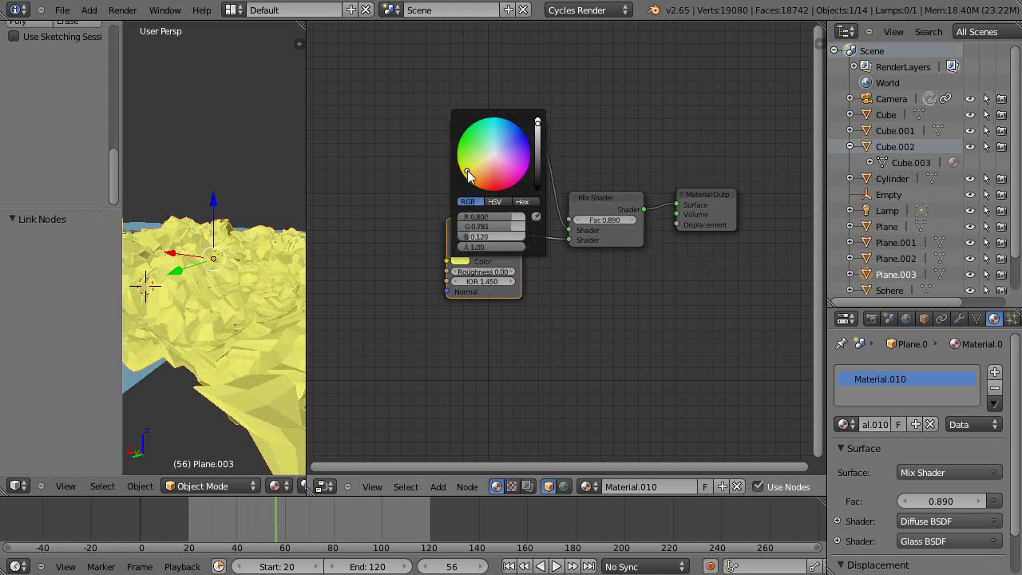
click(595, 127)
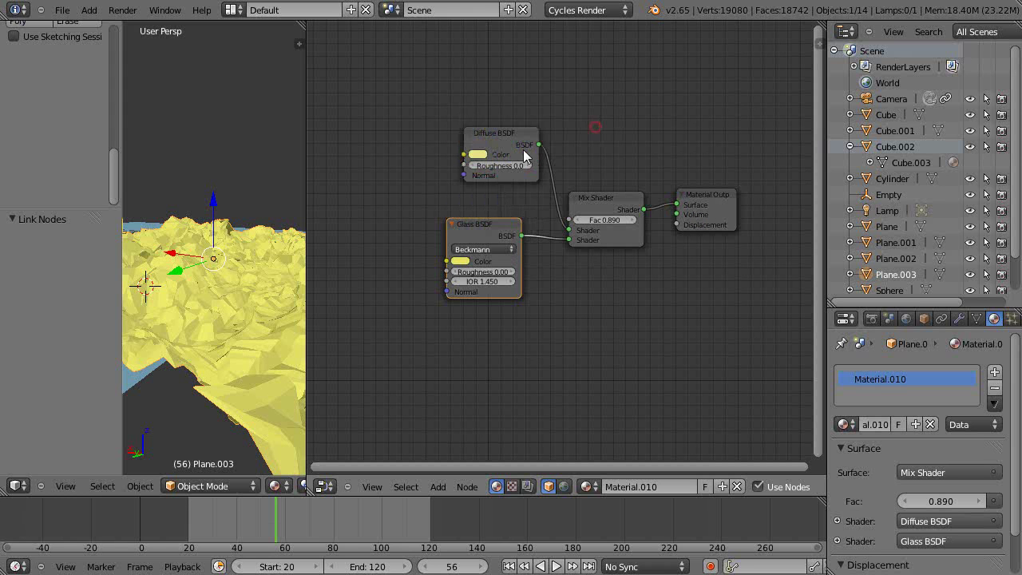
click(480, 155)
click(523, 57)
click(304, 346)
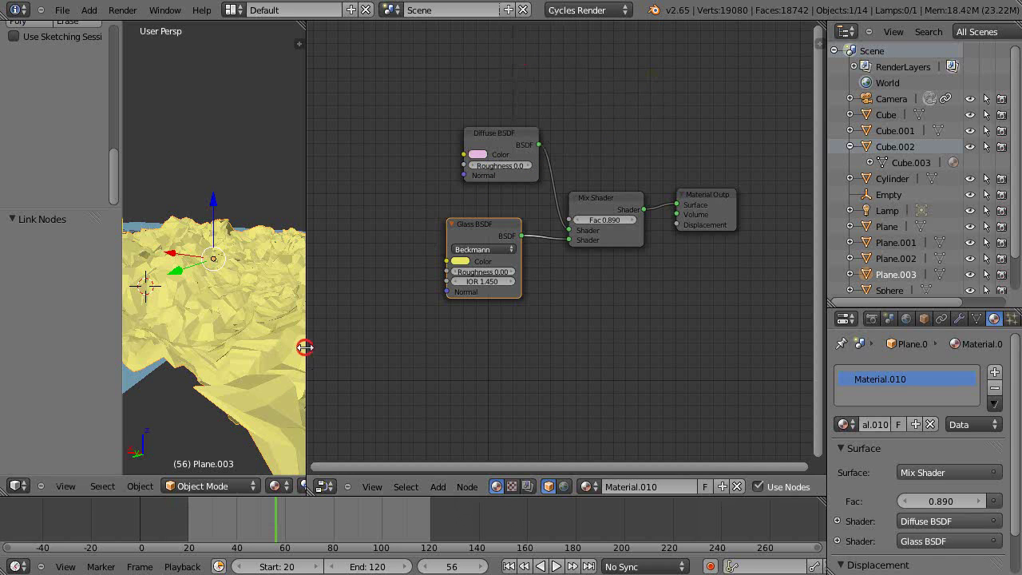
Step: Widen the 3D viewport over the node editor, close in on the objects, and test-render briefly
drag(305, 347, 638, 365)
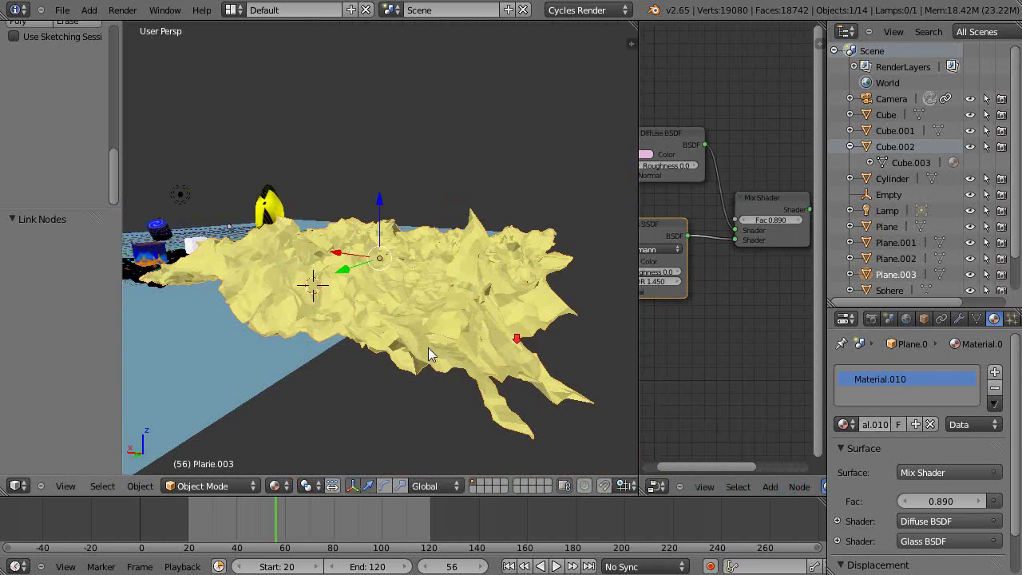
scroll(391, 341, down, 5)
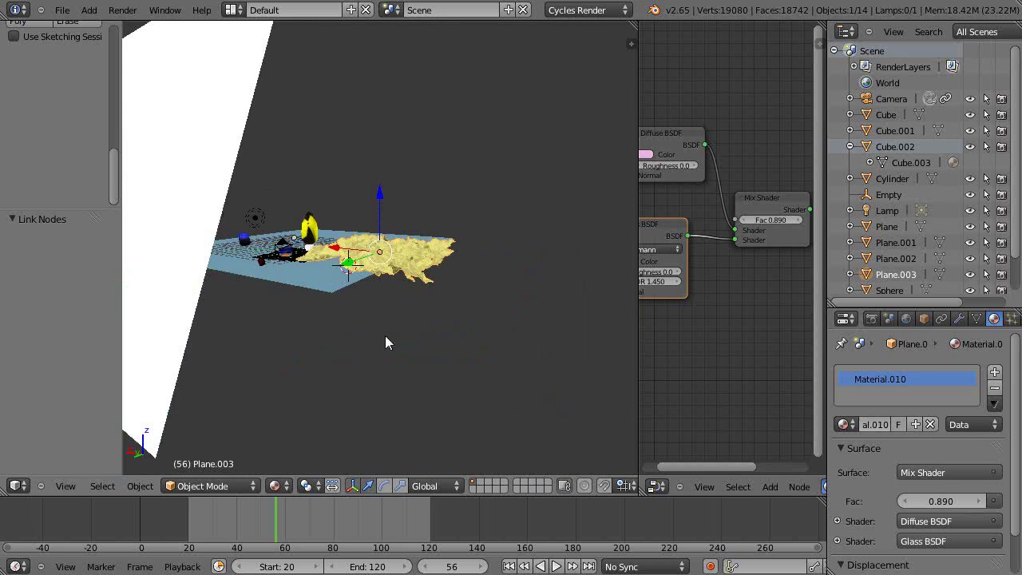
middle_drag(366, 335, 596, 382)
scroll(479, 360, up, 5)
scroll(567, 377, down, 3)
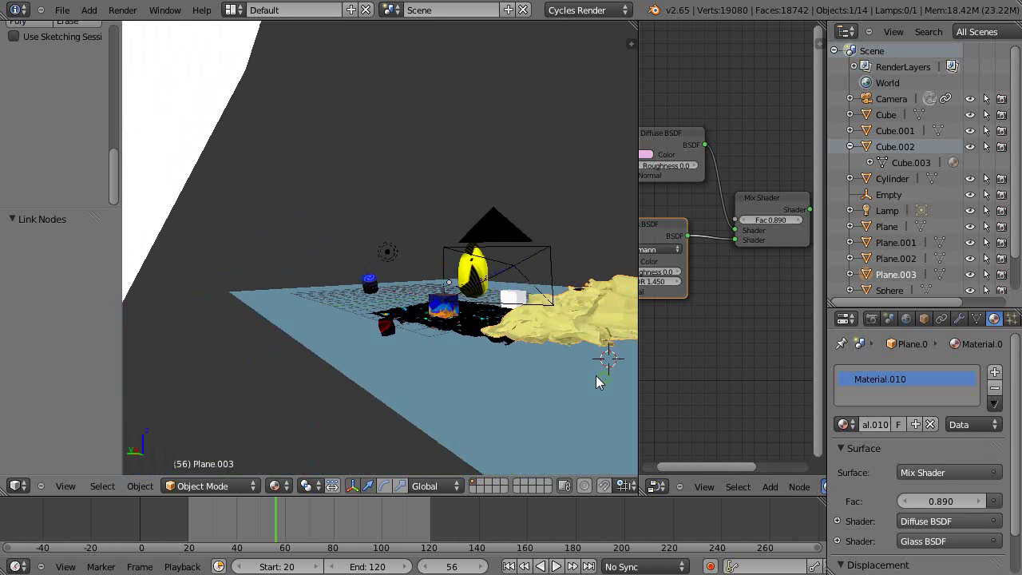
key(F12)
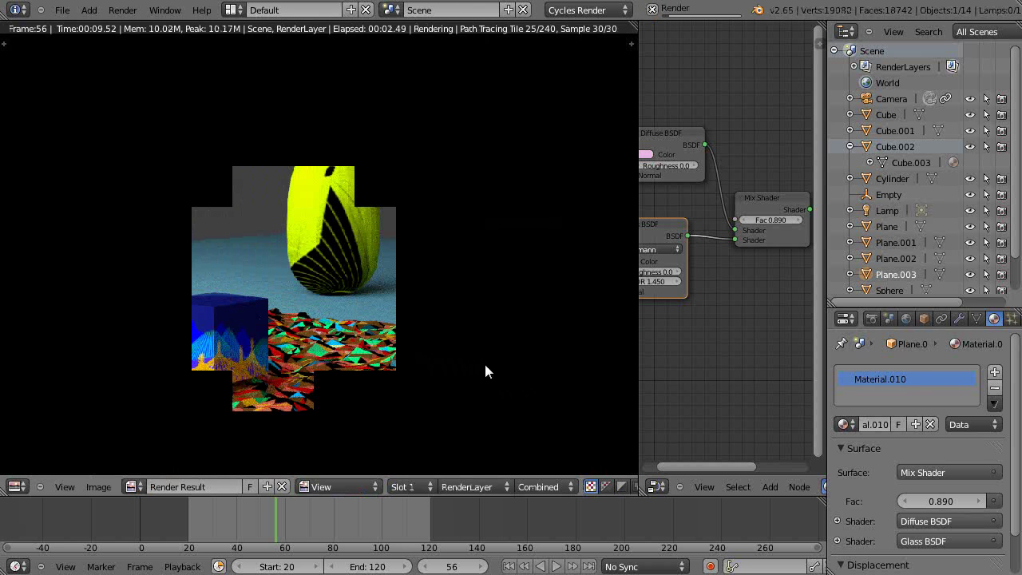
key(Escape)
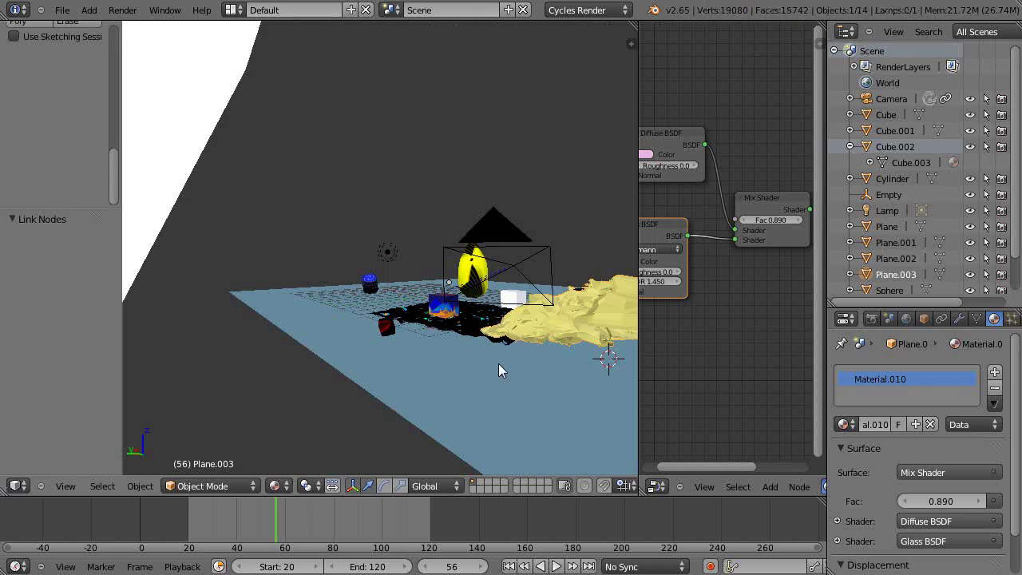
Step: Select the Plane.003 terrain and slide it along X to 8.461 beneath the objects
middle_drag(501, 358, 616, 368)
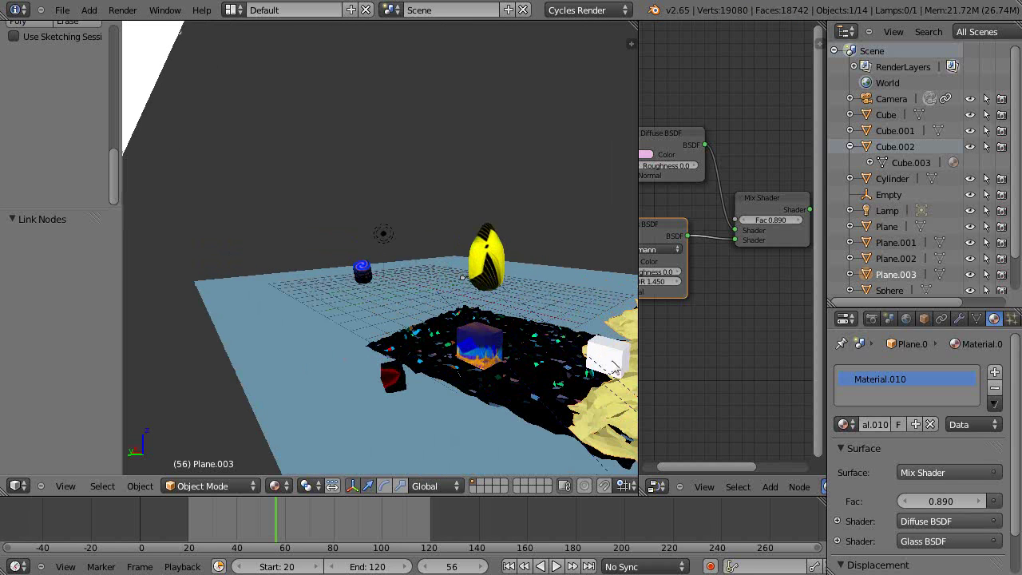
right_click(624, 405)
right_click(624, 406)
right_click(622, 405)
middle_drag(514, 382, 564, 320)
drag(547, 301, 427, 334)
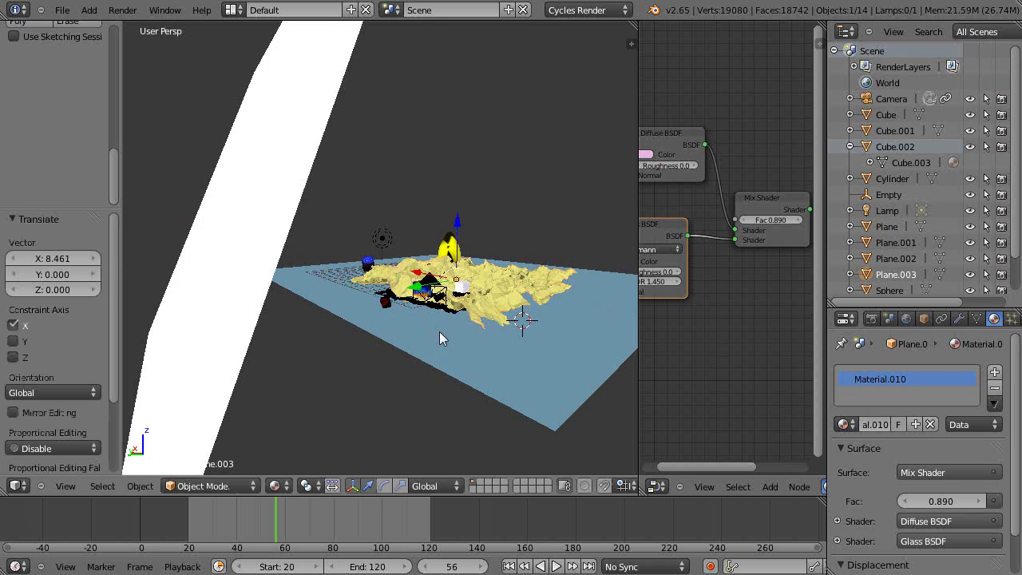
scroll(439, 332, up, 3)
middle_drag(513, 386, 519, 433)
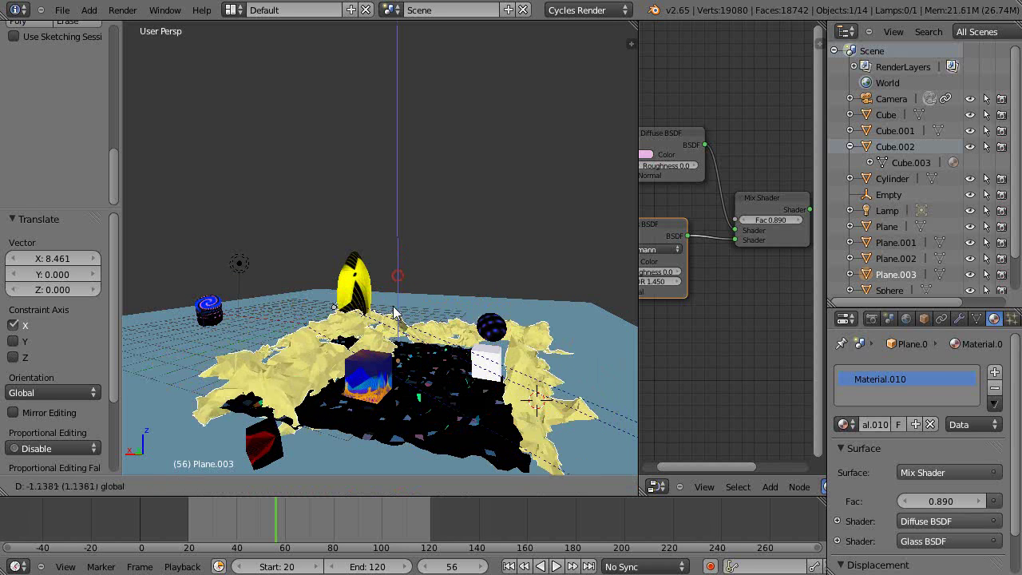
Step: Render frame 56 in Cycles with F12 and widen the finished render result area
key(F12)
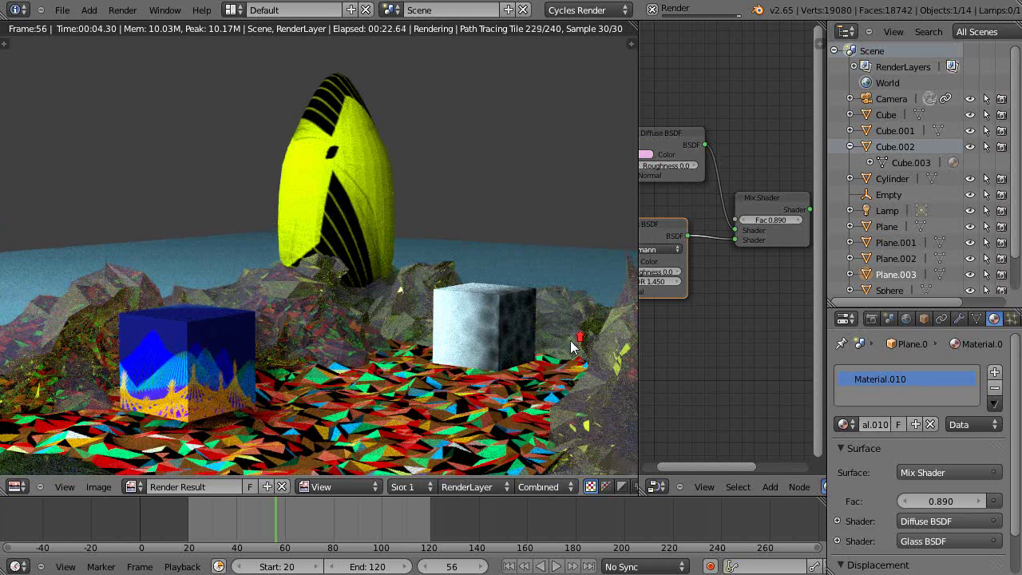
scroll(571, 347, down, 1)
drag(642, 368, 753, 365)
Step: Raise the Cycles render samples from 30 to 150 in the Render properties' Sampling panel
scroll(548, 335, up, 1)
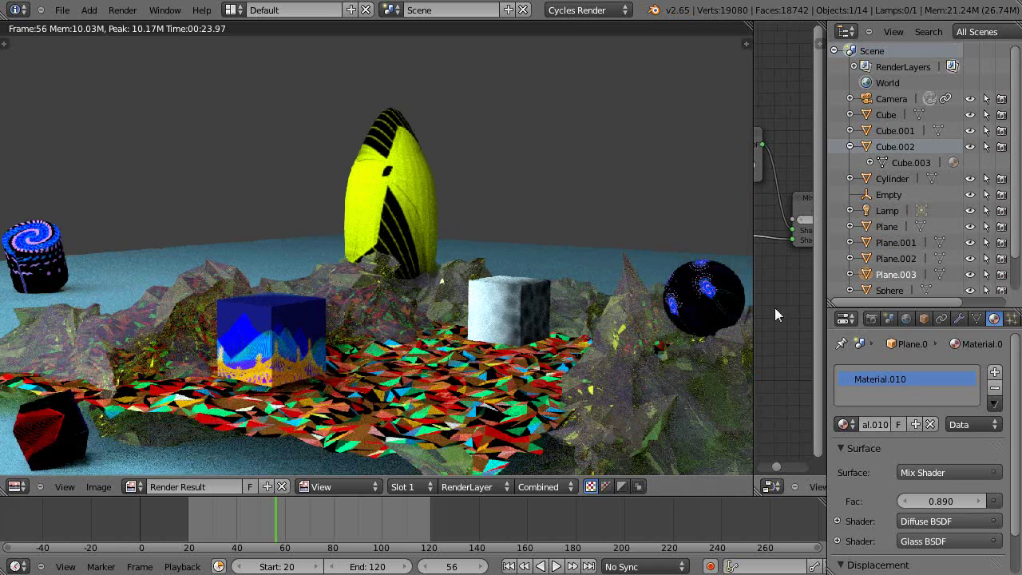
click(871, 319)
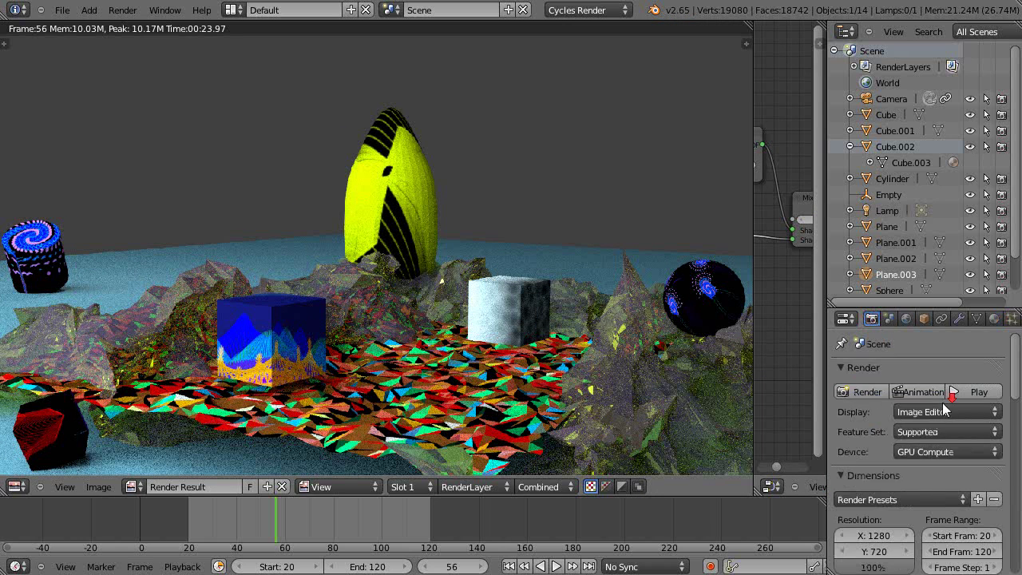
scroll(945, 409, down, 3)
scroll(947, 412, down, 6)
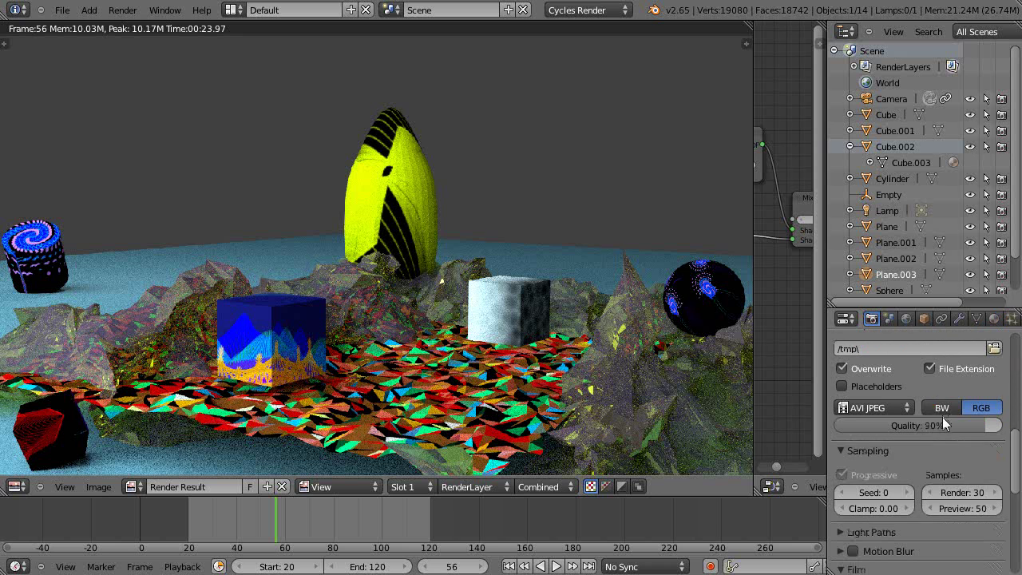
click(976, 491)
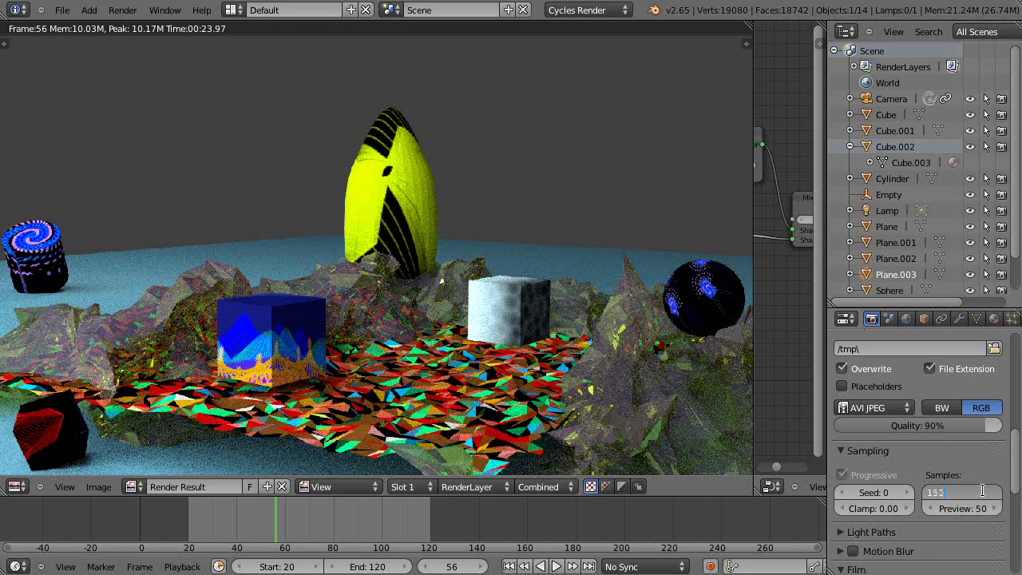
key(Return)
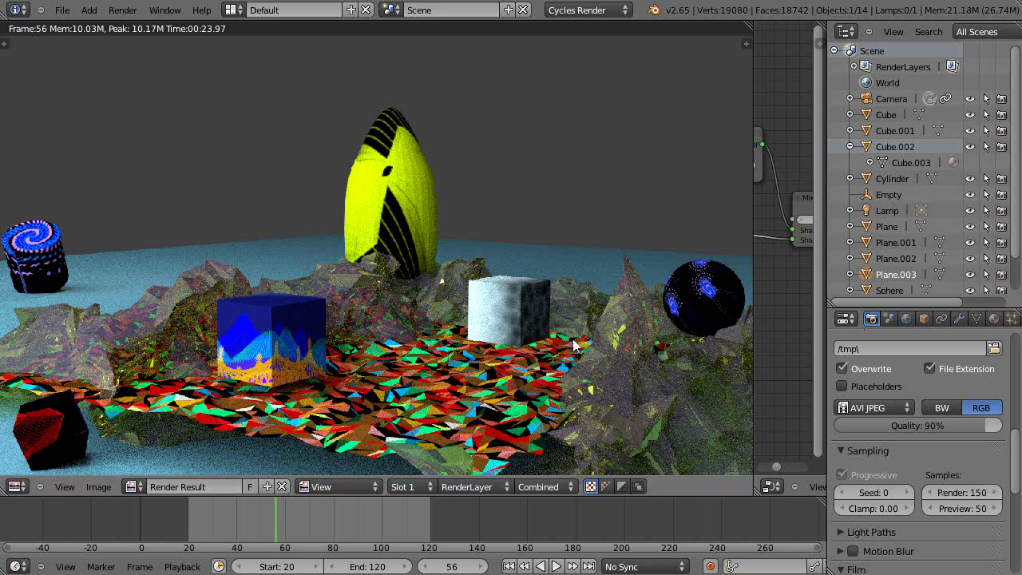
scroll(544, 335, up, 1)
scroll(544, 336, down, 2)
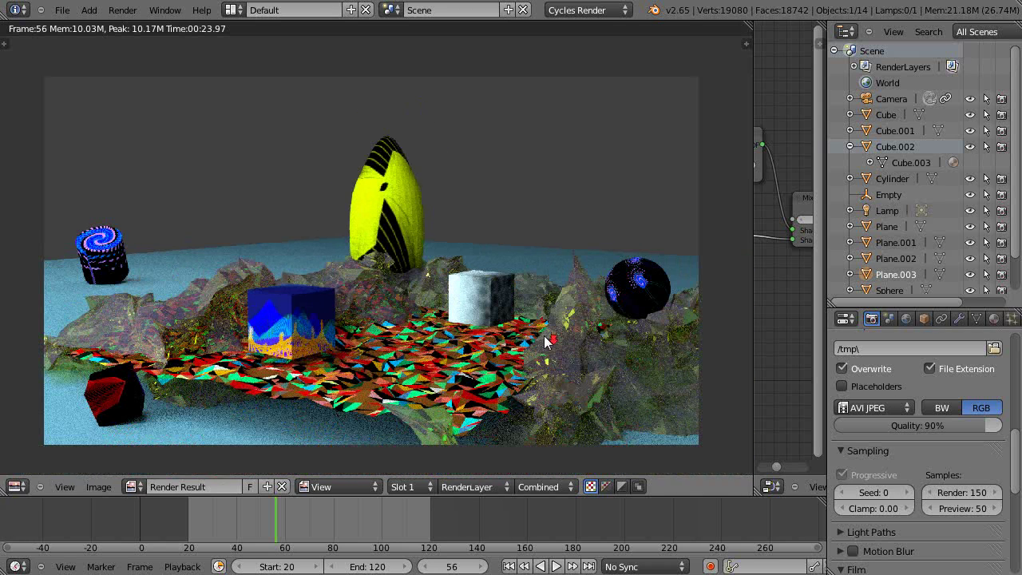
middle_drag(544, 342, 545, 342)
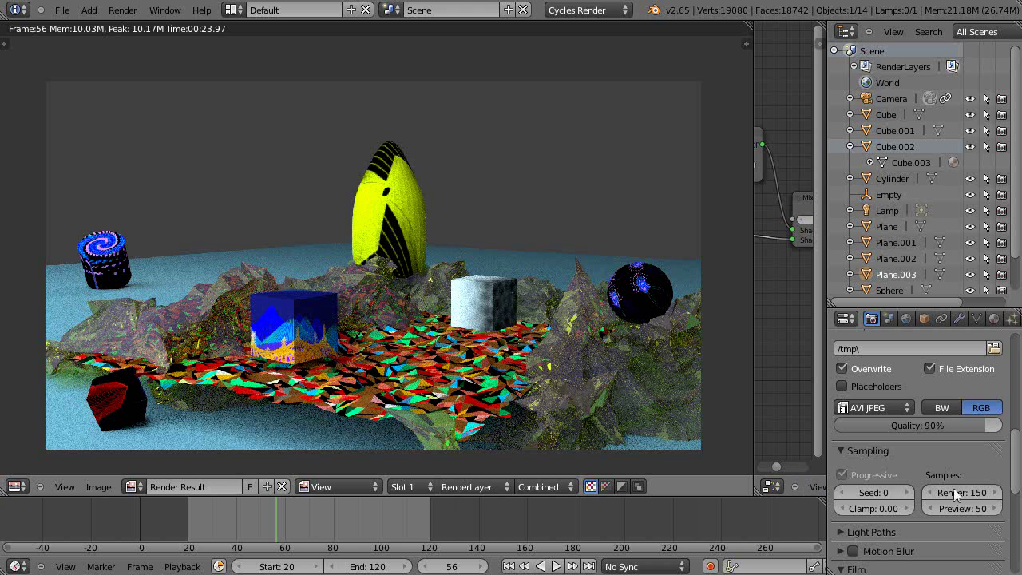
Step: Maximise the Image Editor with Ctrl+Up so the render result fills the window
key(ctrl+Up)
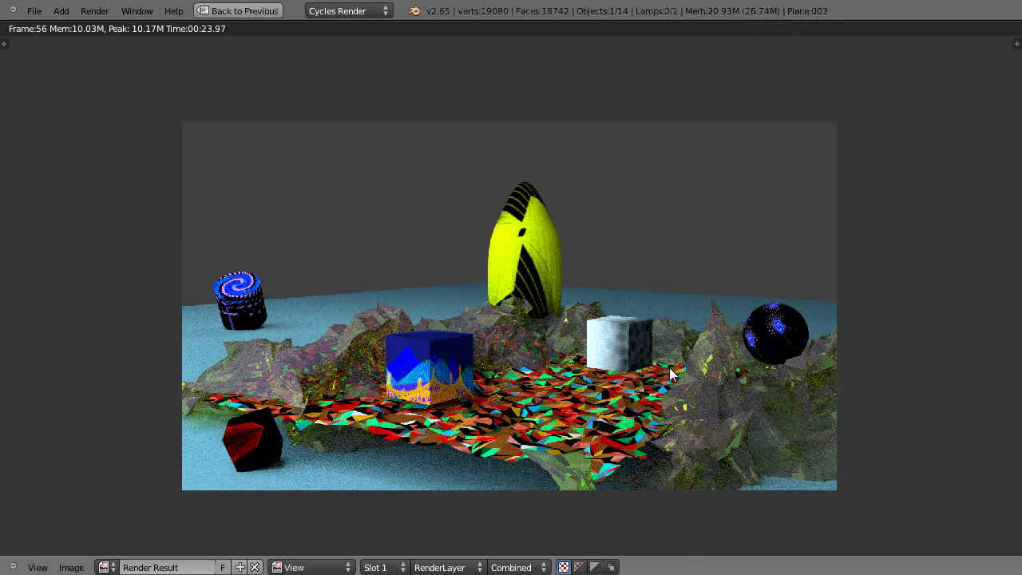